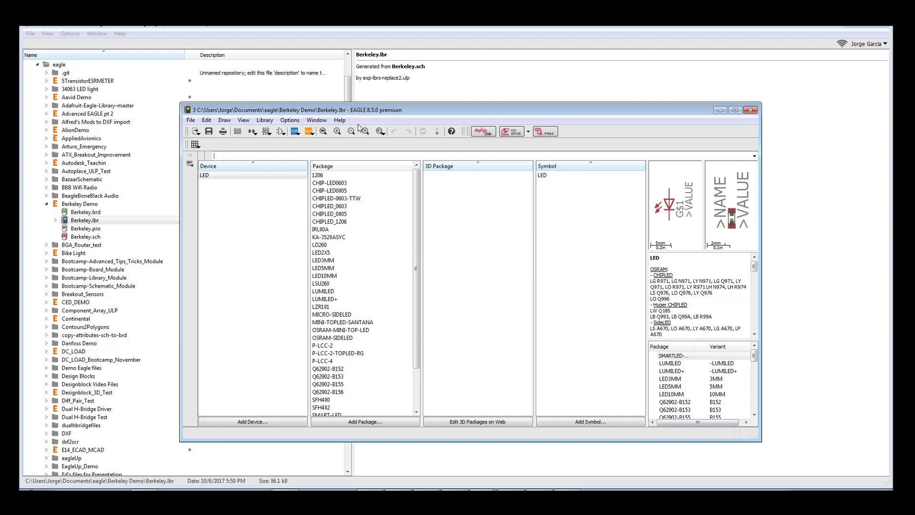
pyautogui.click(264, 121)
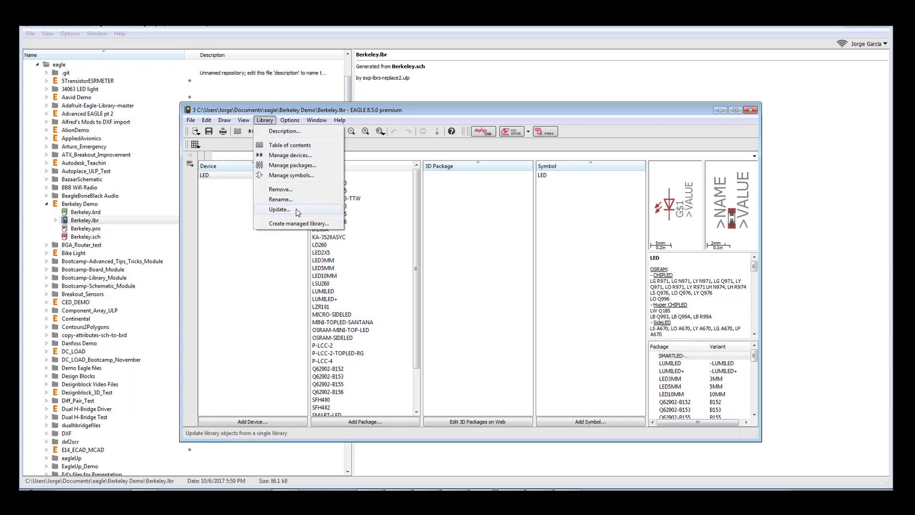
pyautogui.click(299, 224)
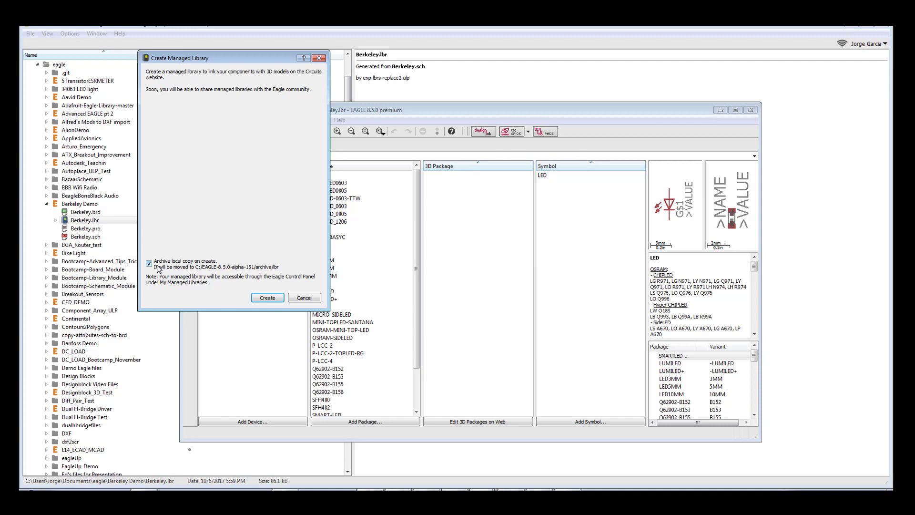
pyautogui.click(149, 264)
pyautogui.click(303, 298)
# Step: Close the local Berkeley library and open Berkeley.lbr from My Managed Libraries
pyautogui.click(750, 110)
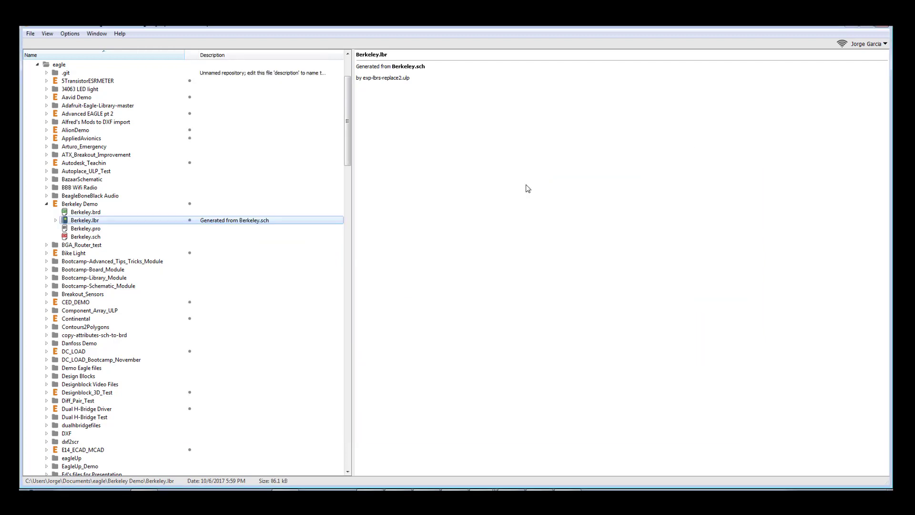
pyautogui.click(47, 203)
pyautogui.scroll(3, 100, 253)
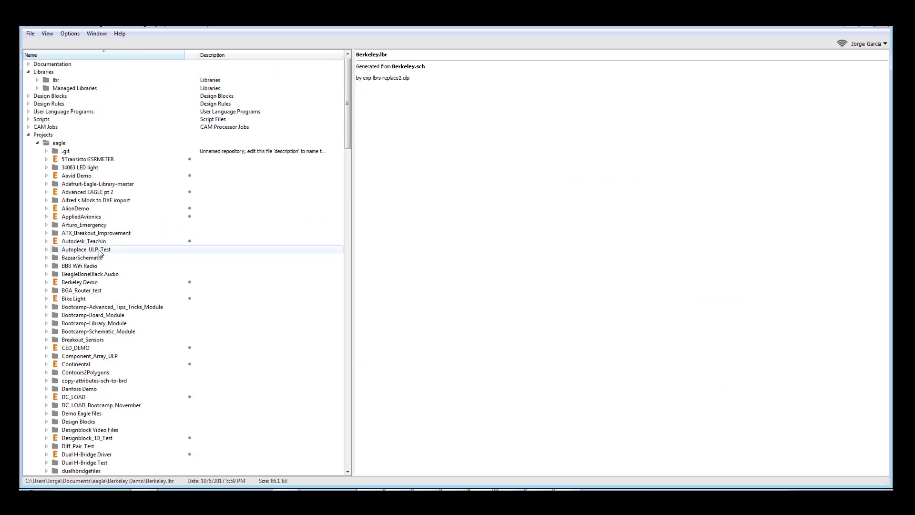
pyautogui.click(28, 135)
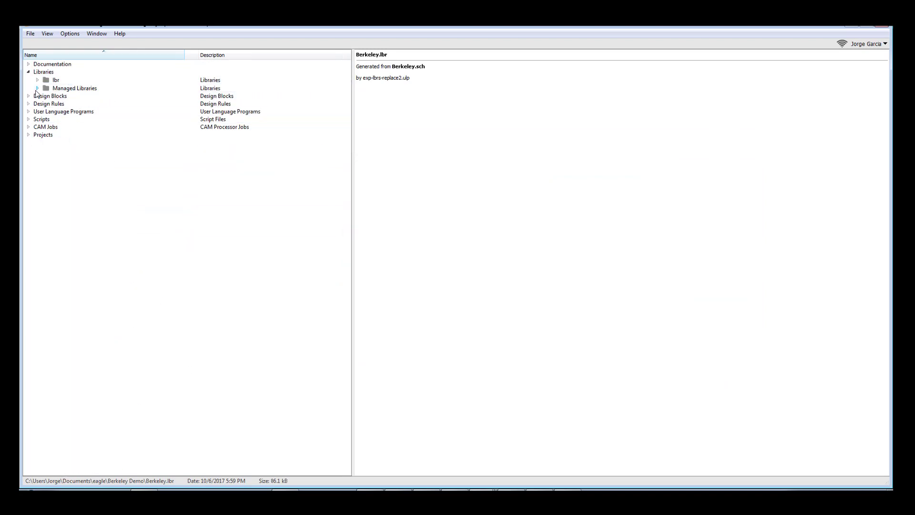
pyautogui.click(38, 89)
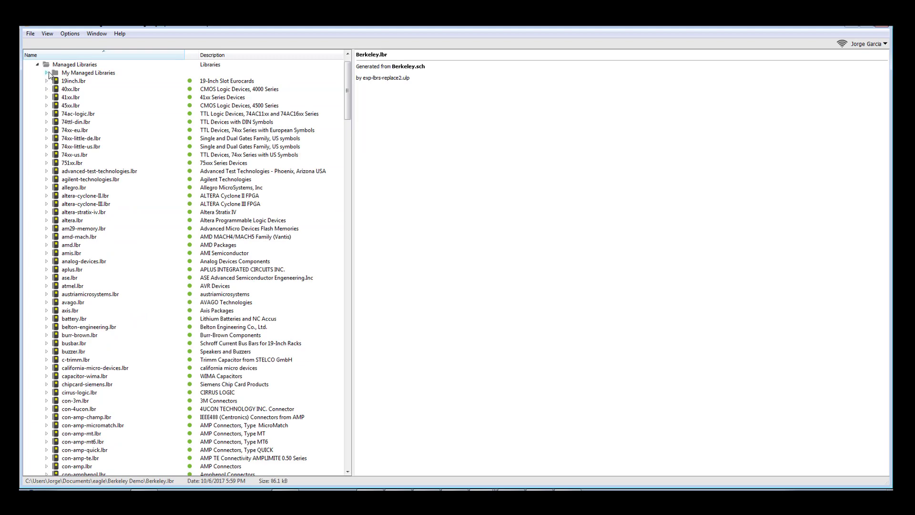
pyautogui.click(47, 73)
pyautogui.click(81, 98)
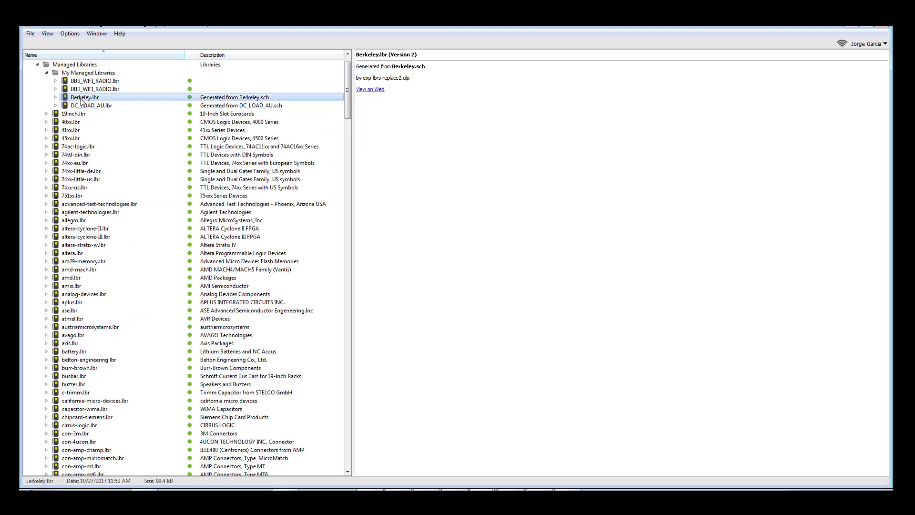
pyautogui.doubleClick(81, 98)
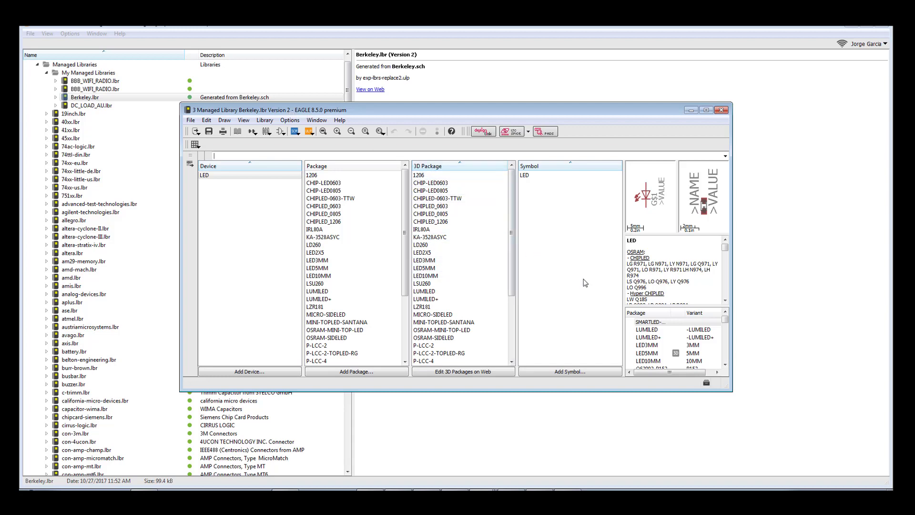
# Step: Preview the LED5MM package variant and the CHIP-LED0603 3D package in the managed library
pyautogui.click(663, 353)
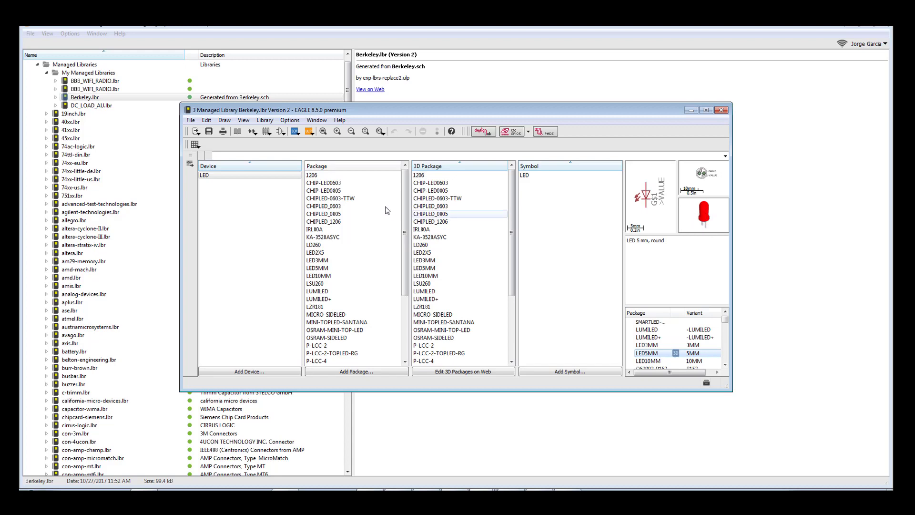
pyautogui.click(431, 183)
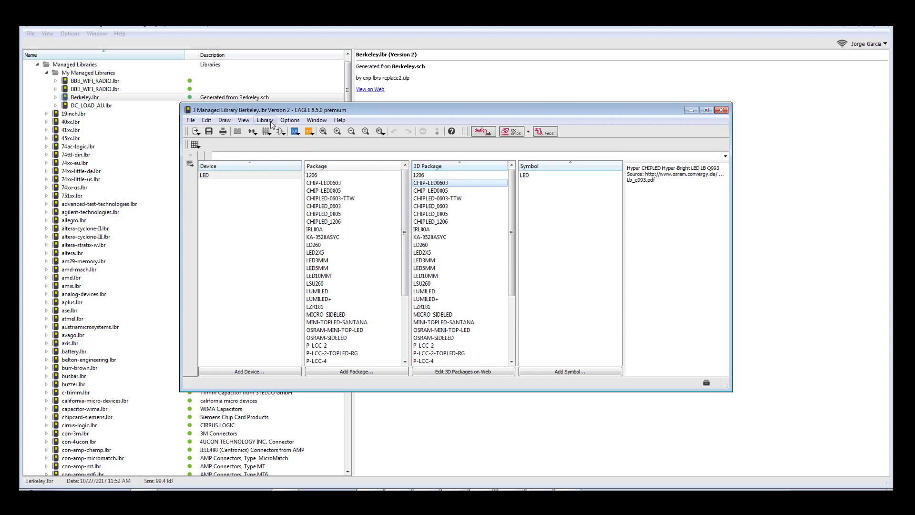
pyautogui.click(265, 121)
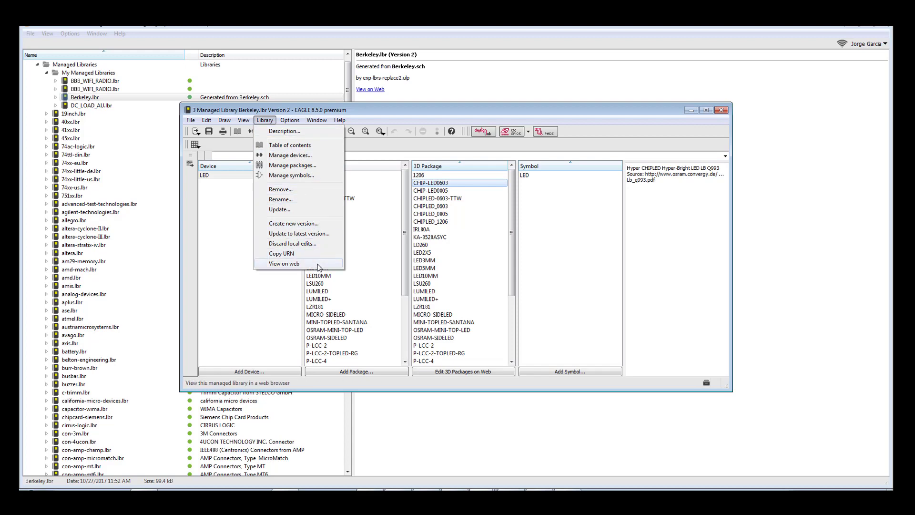
pyautogui.click(435, 109)
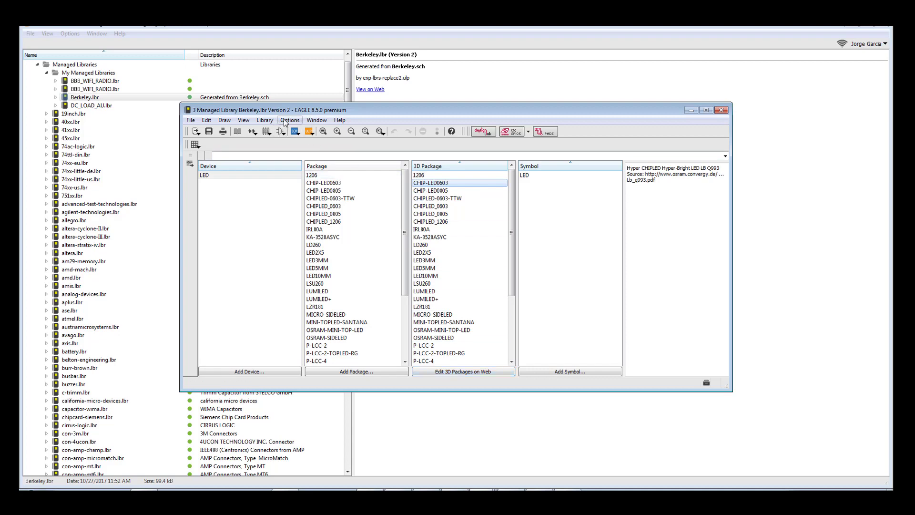
pyautogui.click(265, 121)
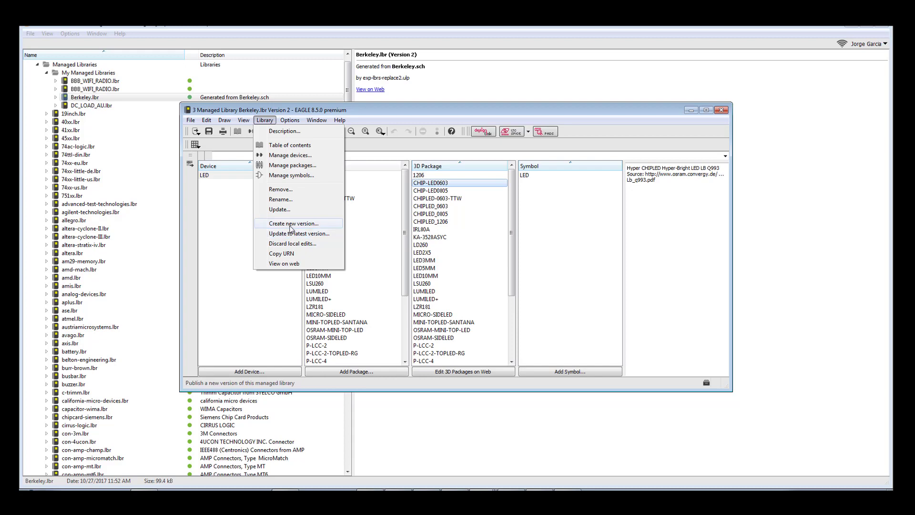
pyautogui.click(296, 113)
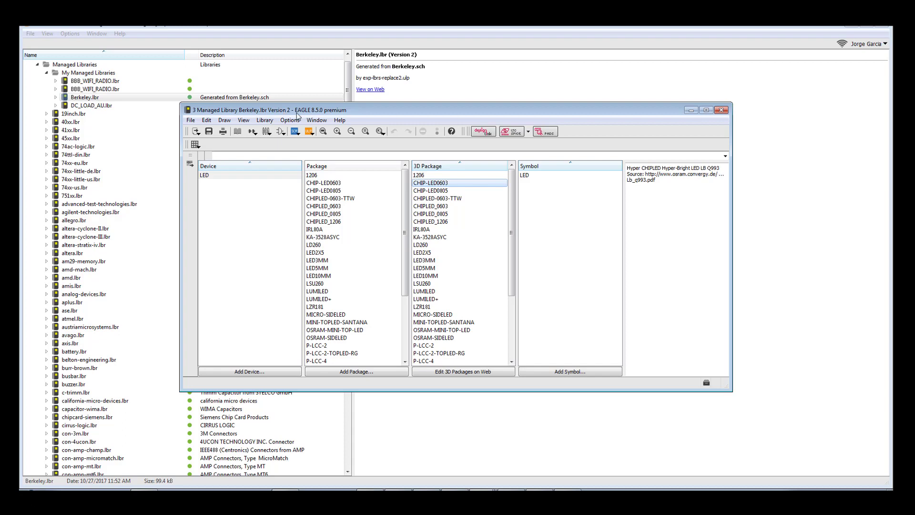
pyautogui.click(265, 120)
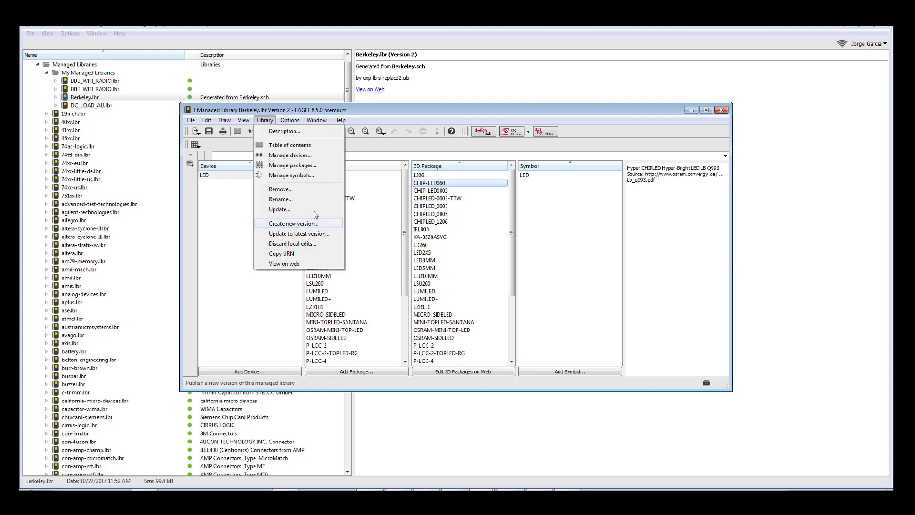
pyautogui.click(340, 112)
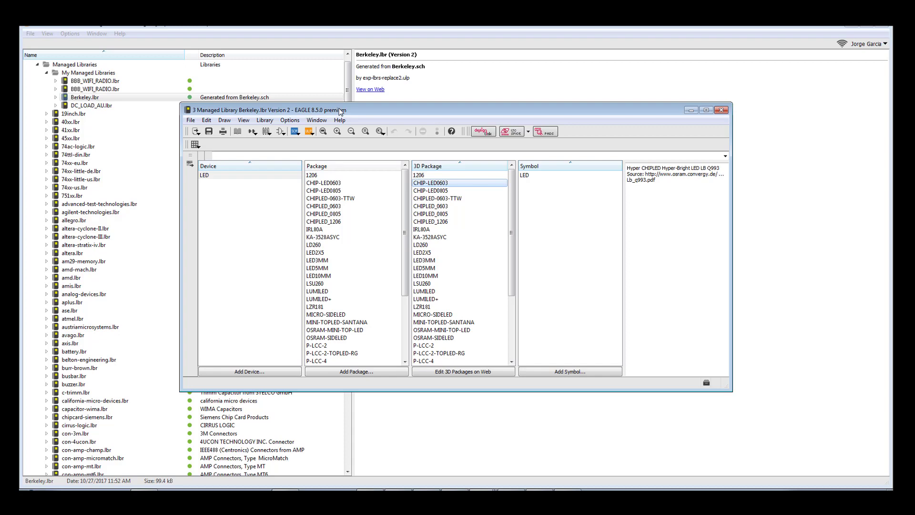
pyautogui.click(265, 120)
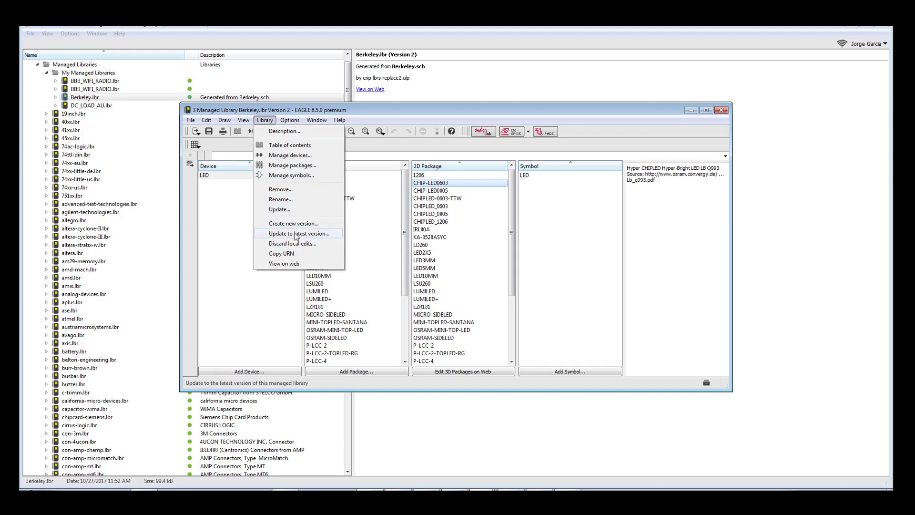
pyautogui.click(349, 109)
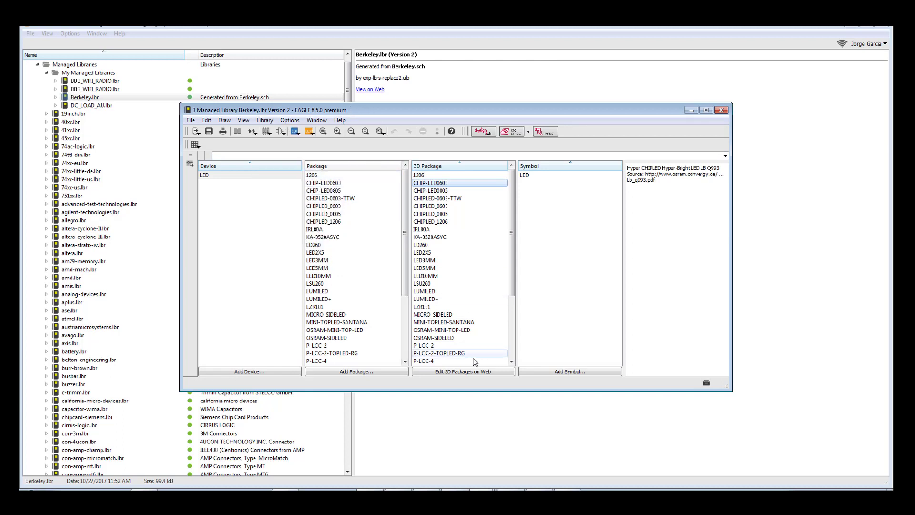
# Step: Switch to the web library editor for the Berkeley library's 3D packages and open the CHIPLED_0805 package for editing
pyautogui.click(464, 373)
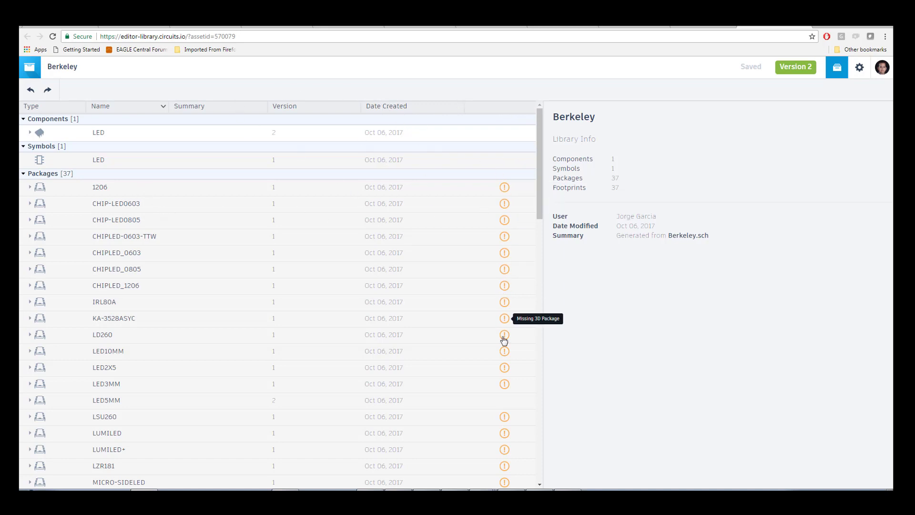
pyautogui.moveTo(504, 191)
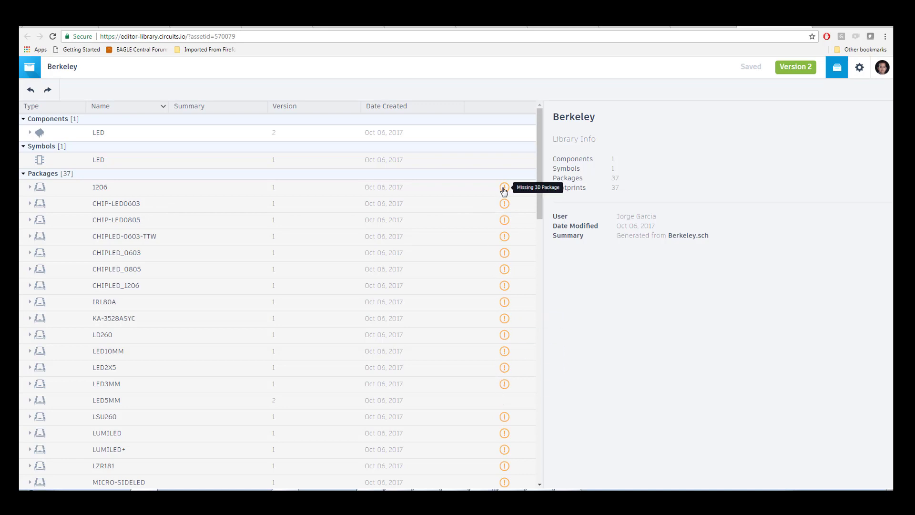
pyautogui.scroll(-4, 305, 286)
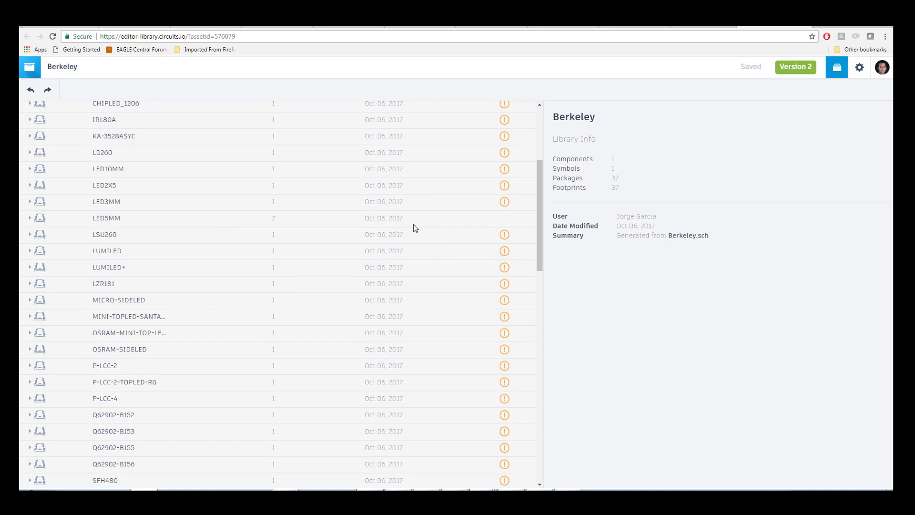
pyautogui.scroll(-7, 414, 230)
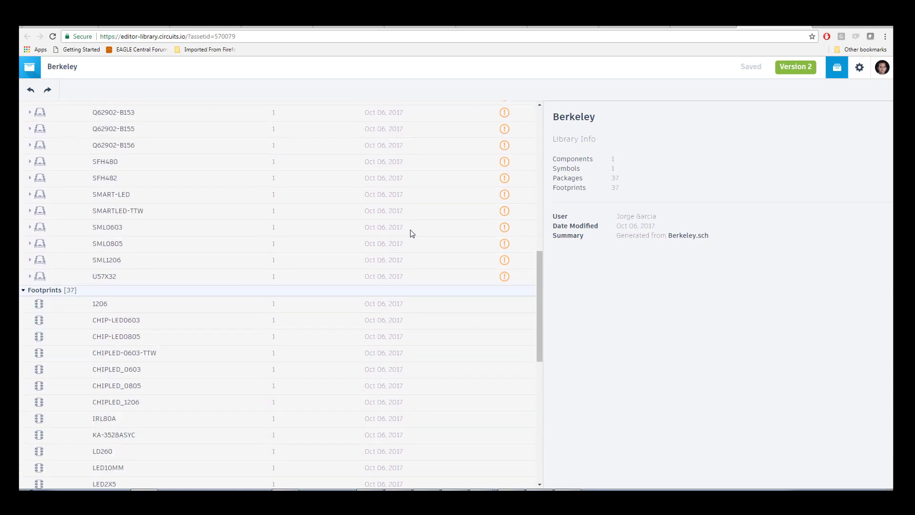
pyautogui.scroll(11, 409, 240)
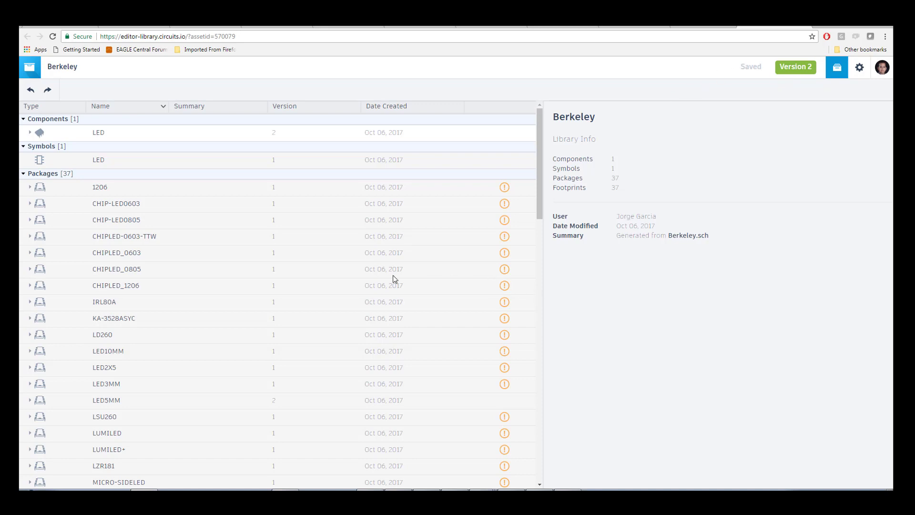
pyautogui.click(120, 275)
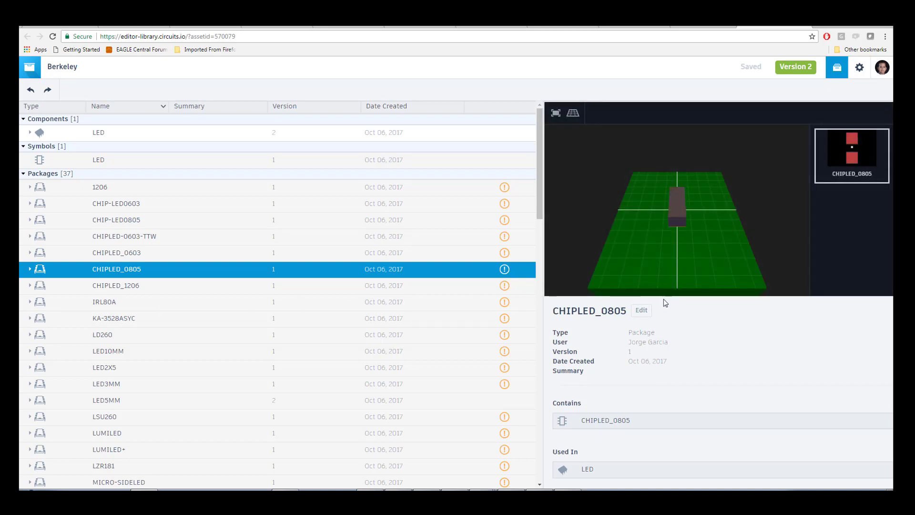
pyautogui.click(642, 310)
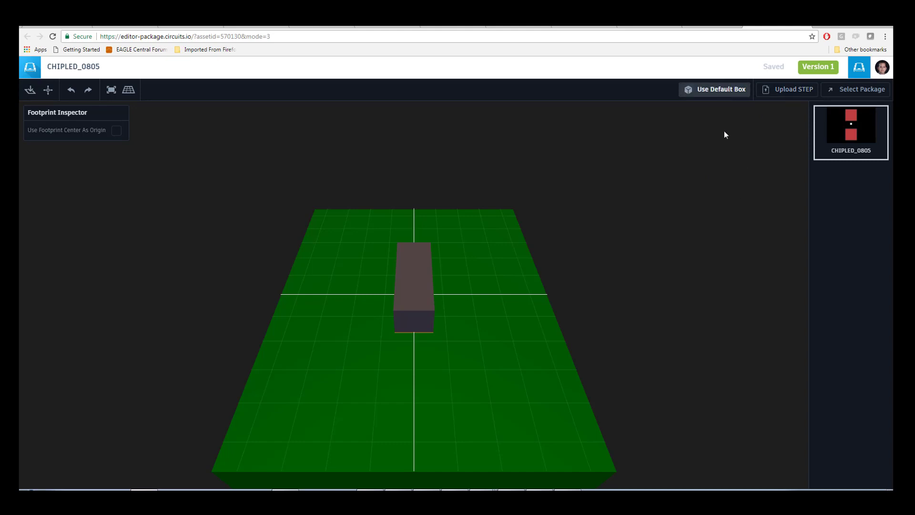
# Step: Assign the existing Hyper-bright 0805 Chip LED 3D model to the CHIPLED_0805 package
pyautogui.click(855, 91)
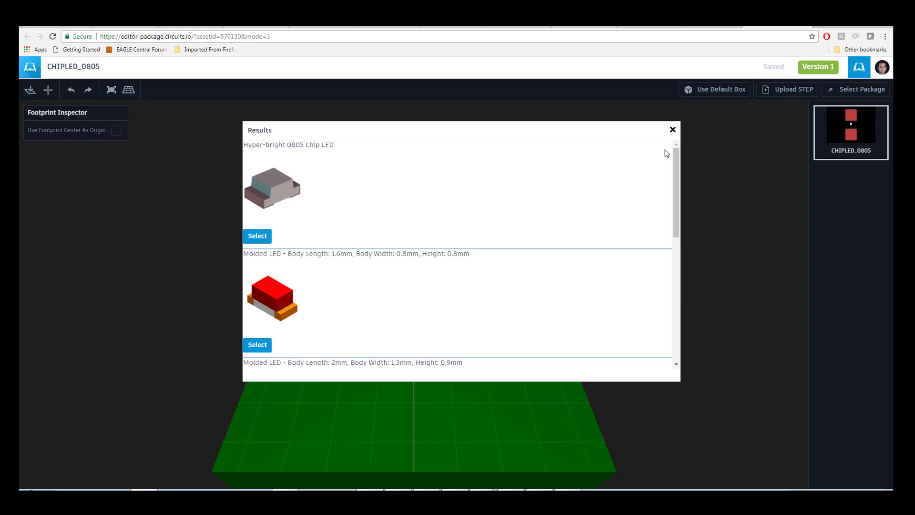
pyautogui.moveTo(677, 168)
pyautogui.mouseDown()
pyautogui.moveTo(675, 289)
pyautogui.moveTo(673, 158)
pyautogui.mouseUp()
pyautogui.click(257, 236)
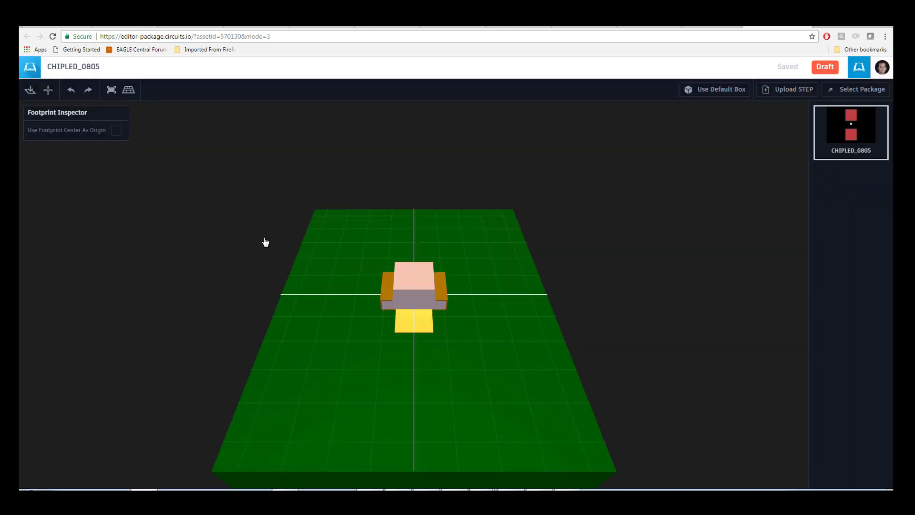
# Step: Rotate the chip LED model 90 degrees about Z to align its terminals with the footprint pads, and check its placement
pyautogui.moveTo(499, 295); pyautogui.dragTo(207, 354)
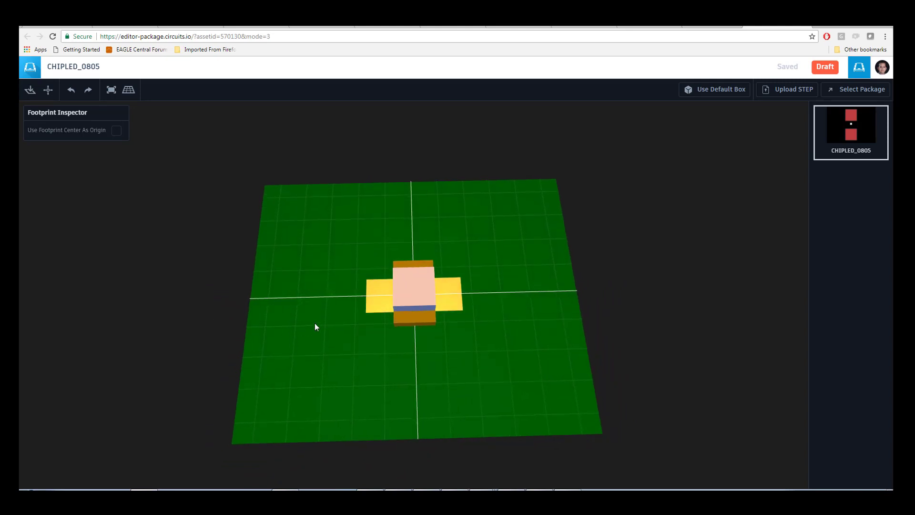
pyautogui.click(418, 303)
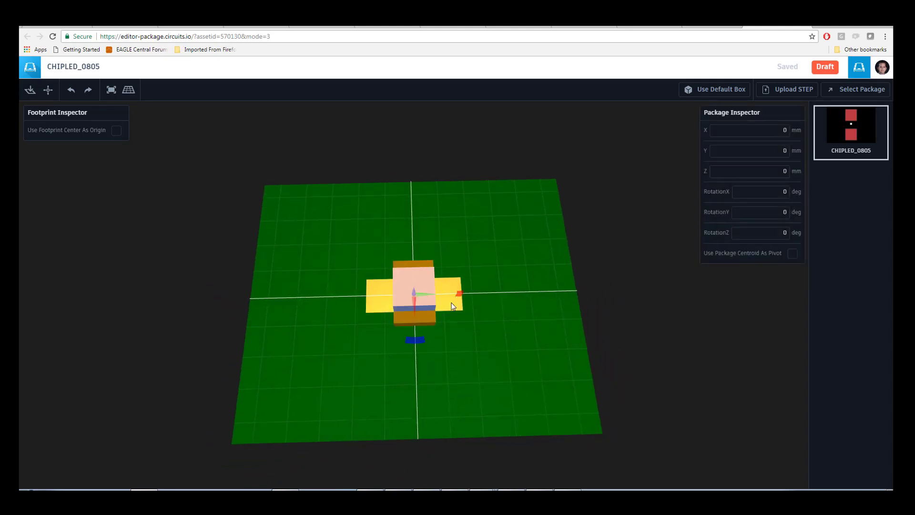
pyautogui.moveTo(417, 342); pyautogui.dragTo(458, 301)
pyautogui.moveTo(443, 378)
pyautogui.mouseDown()
pyautogui.moveTo(444, 223)
pyautogui.moveTo(542, 322)
pyautogui.moveTo(507, 357)
pyautogui.moveTo(411, 385)
pyautogui.moveTo(472, 389)
pyautogui.moveTo(443, 388)
pyautogui.mouseUp()
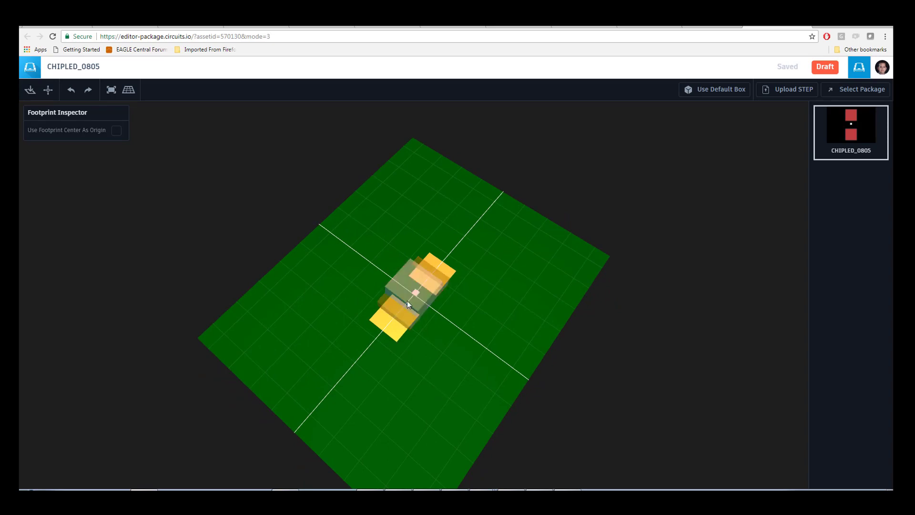
pyautogui.click(417, 281)
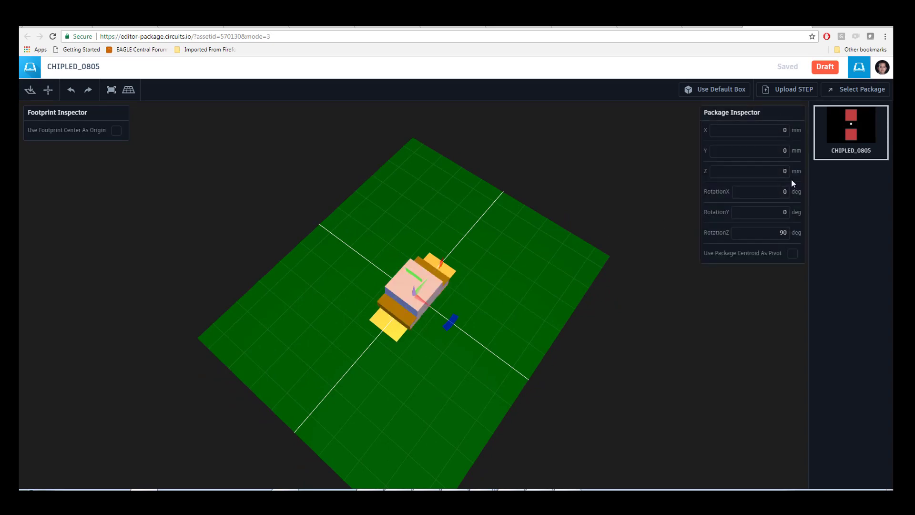
pyautogui.click(519, 272)
pyautogui.moveTo(553, 279); pyautogui.dragTo(405, 216)
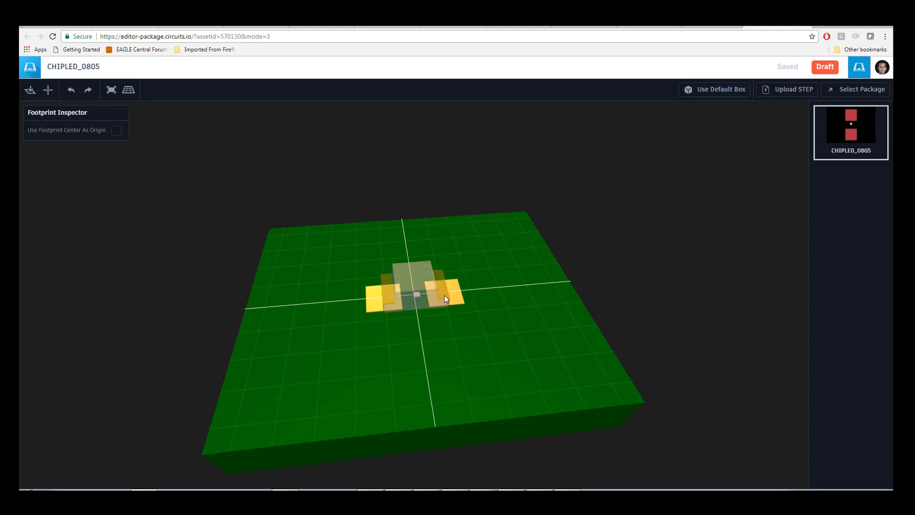
# Step: Publish the CHIPLED_0805 package as version 2 with the description "Mapped ChipLED"
pyautogui.click(818, 69)
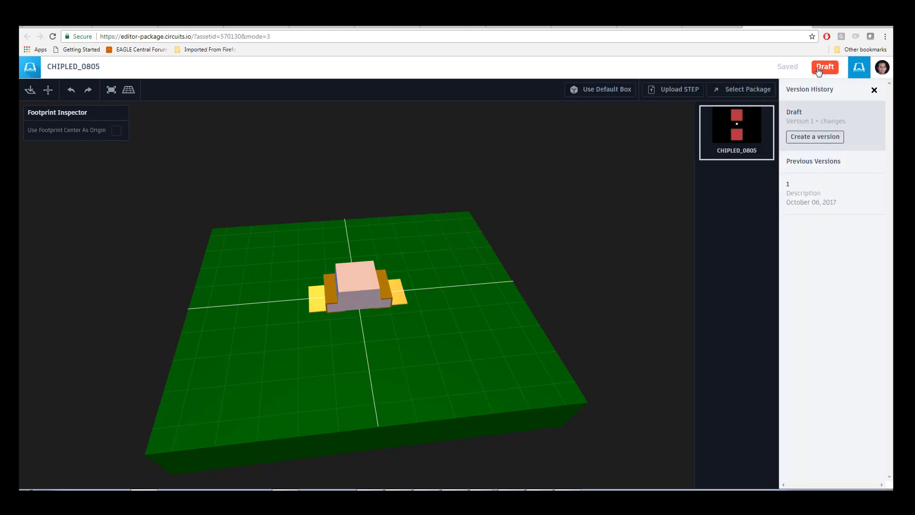
pyautogui.click(809, 139)
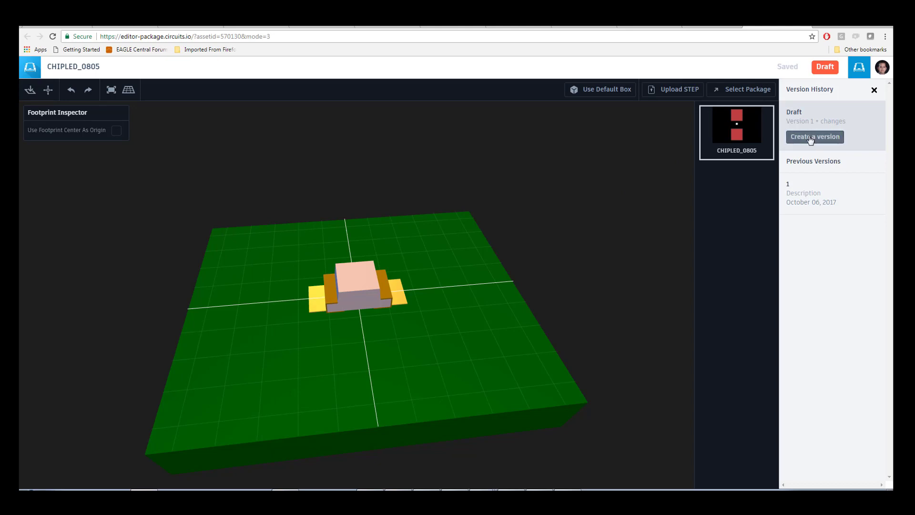
pyautogui.click(807, 139)
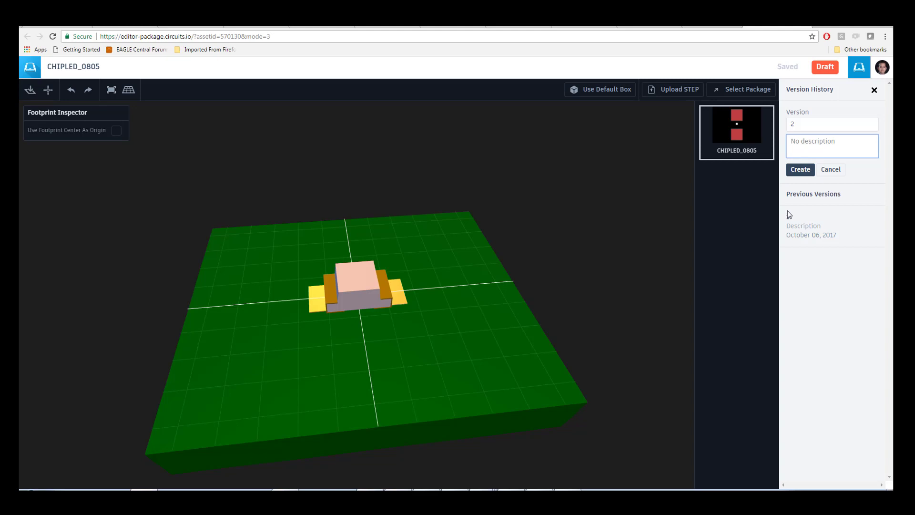
pyautogui.write('Mapped ChipLED')
pyautogui.click(795, 172)
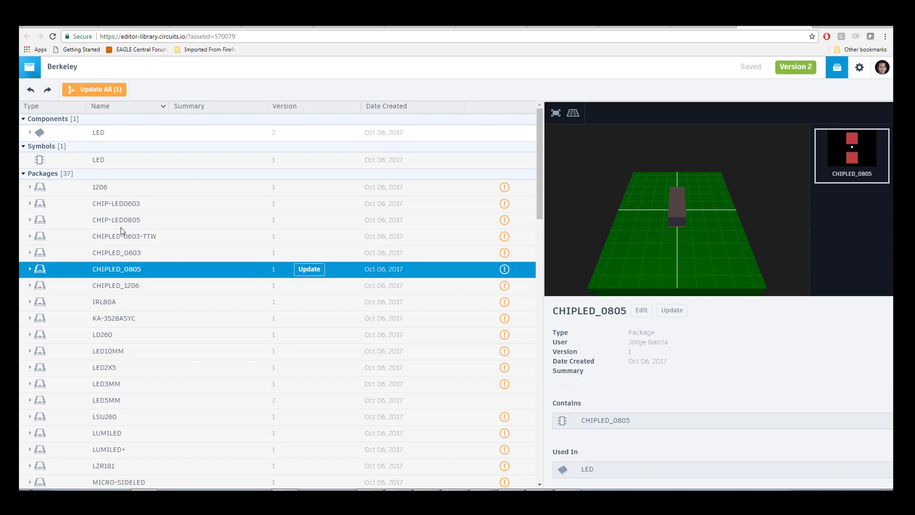
# Step: Update the Berkeley library to the latest package versions and publish it as version 3 with the description "Mapped ChipLED"
pyautogui.click(97, 92)
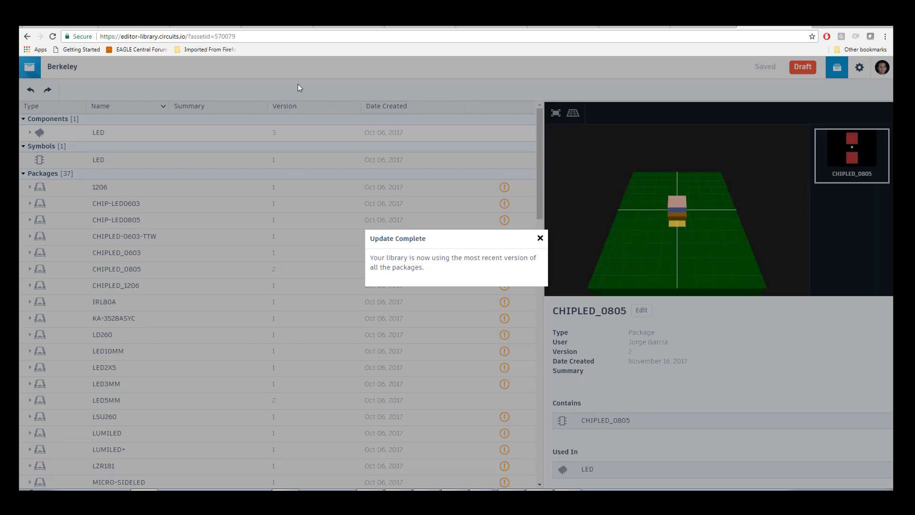
pyautogui.click(540, 238)
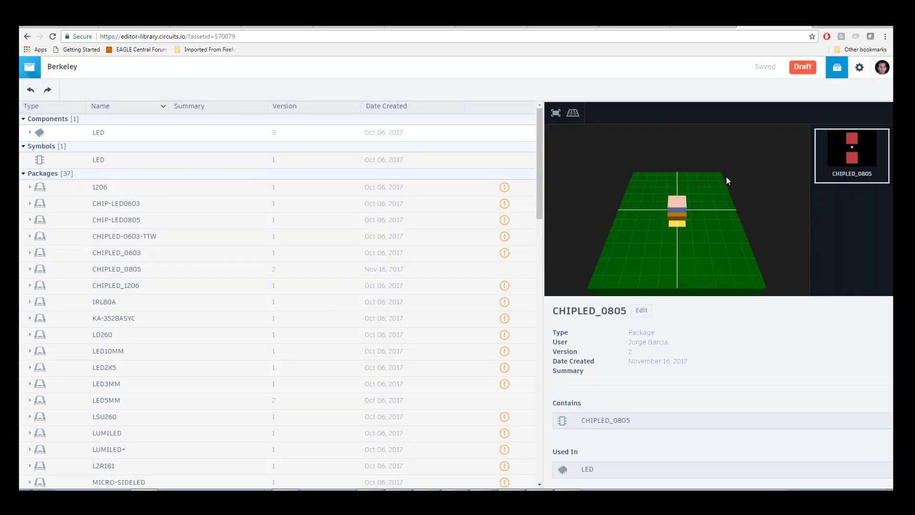
pyautogui.click(803, 70)
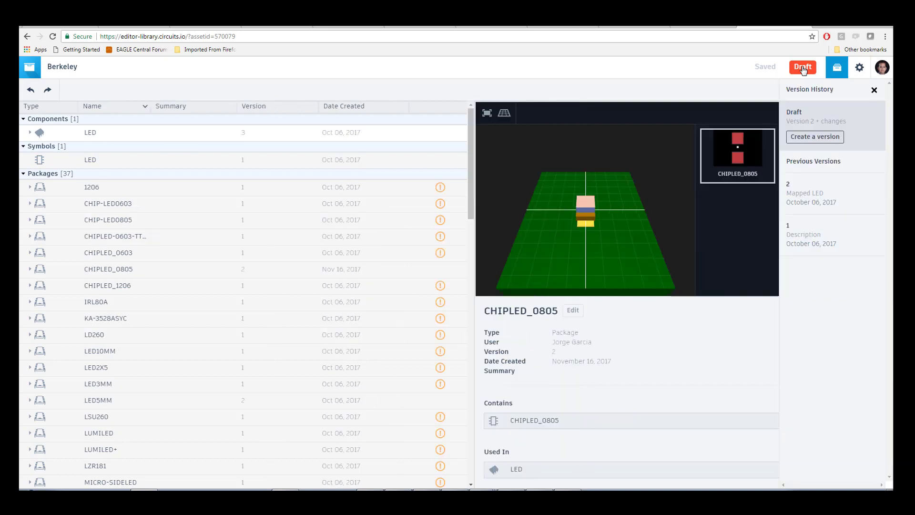
pyautogui.click(813, 141)
pyautogui.click(807, 141)
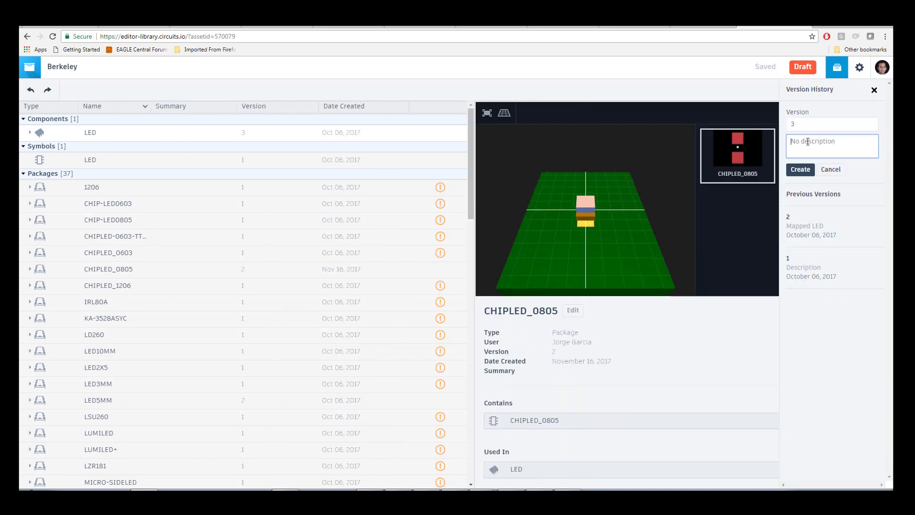
pyautogui.write('Mapped ChipLED')
pyautogui.click(810, 170)
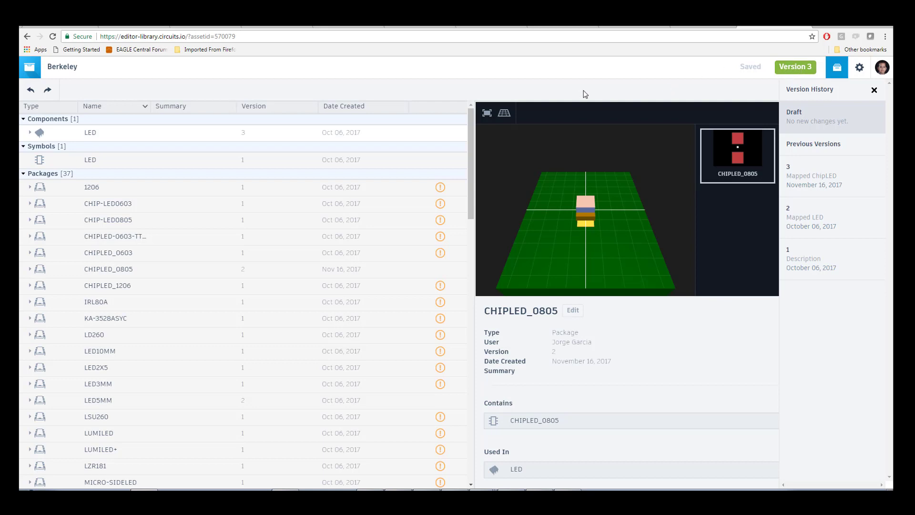
# Step: Switch to the managed Berkeley library in EAGLE and review its commands for creating and updating library versions
pyautogui.moveTo(486, 492)
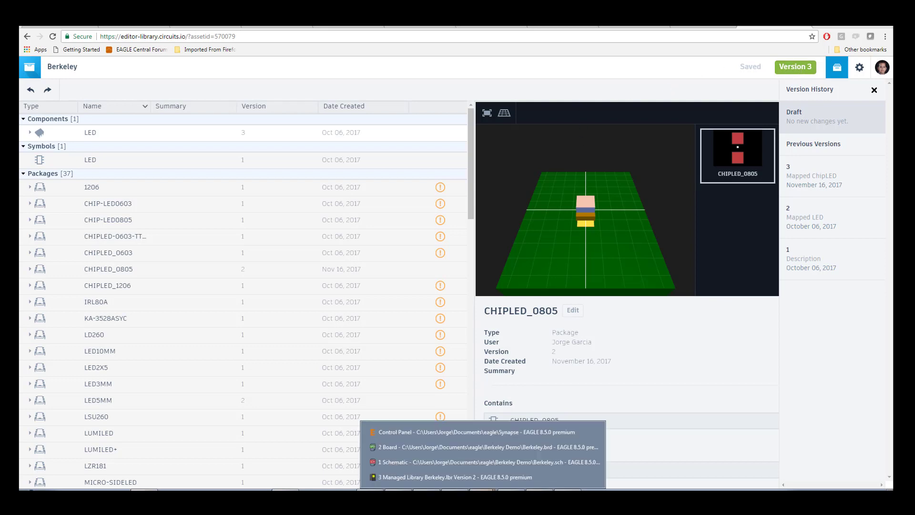
pyautogui.click(442, 478)
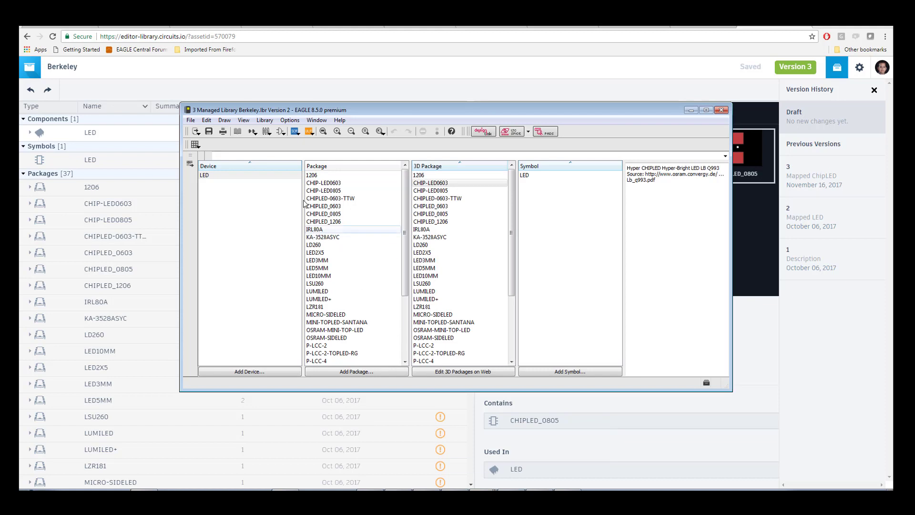
pyautogui.click(266, 121)
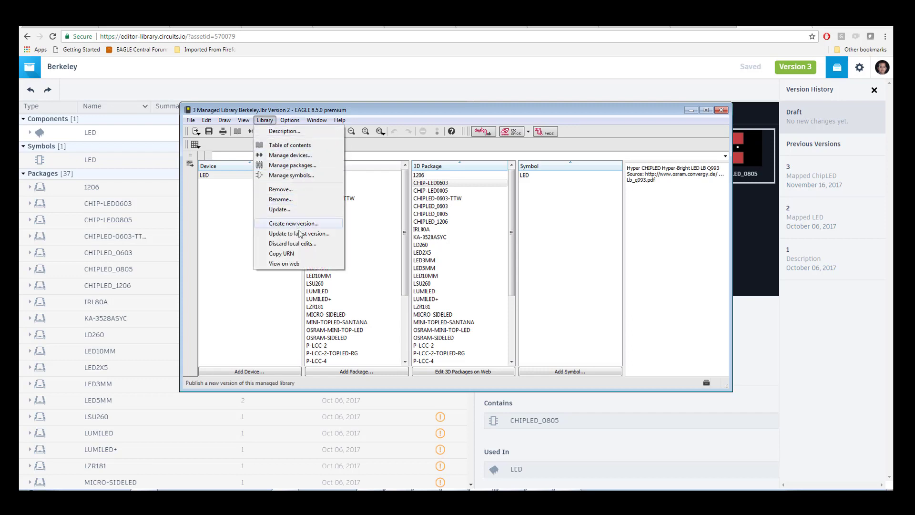
pyautogui.click(686, 113)
pyautogui.click(691, 110)
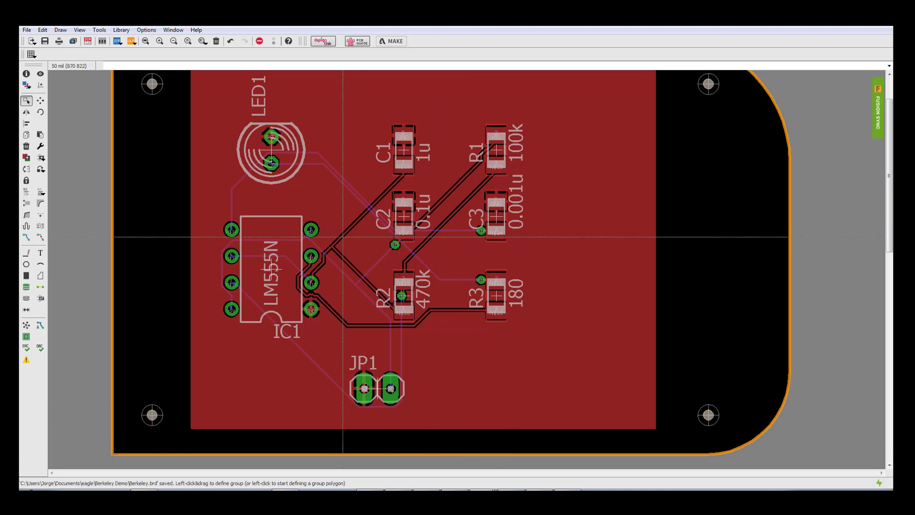
# Step: From the board editor, update the in-use Berkeley library to its latest version in the library manager
pyautogui.scroll(-2, 343, 191)
pyautogui.scroll(2, 332, 192)
pyautogui.click(121, 29)
pyautogui.click(131, 42)
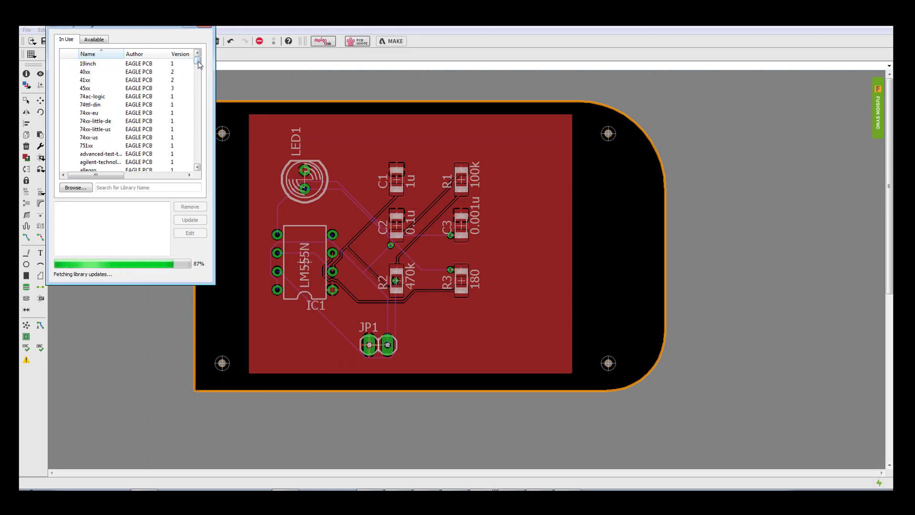
pyautogui.scroll(-6, 197, 66)
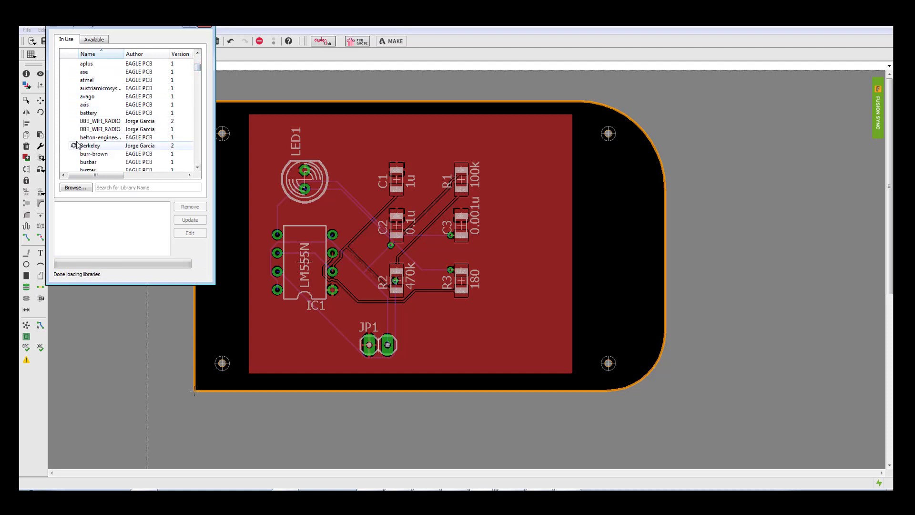
pyautogui.click(91, 146)
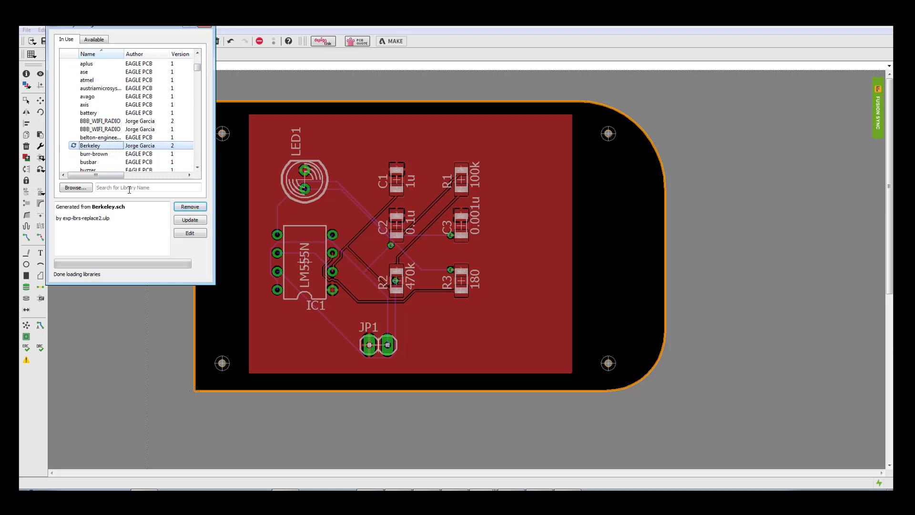
pyautogui.click(191, 220)
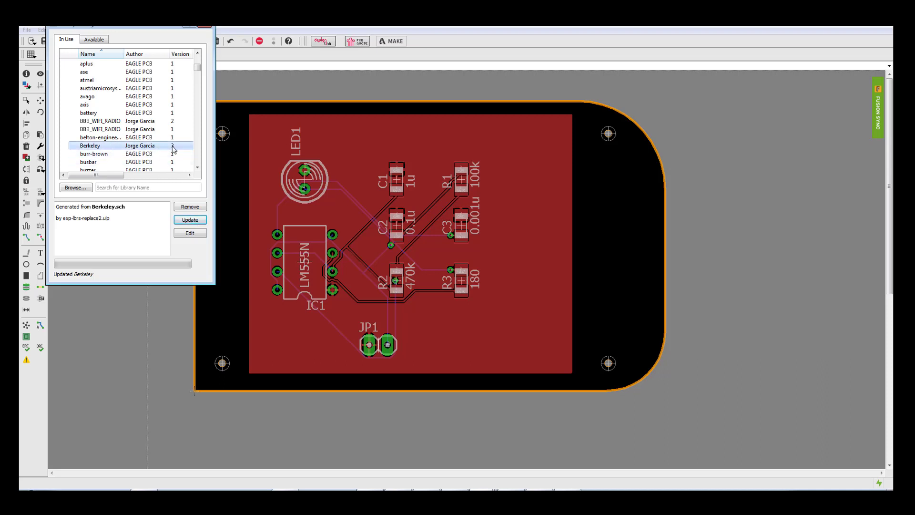
pyautogui.click(206, 26)
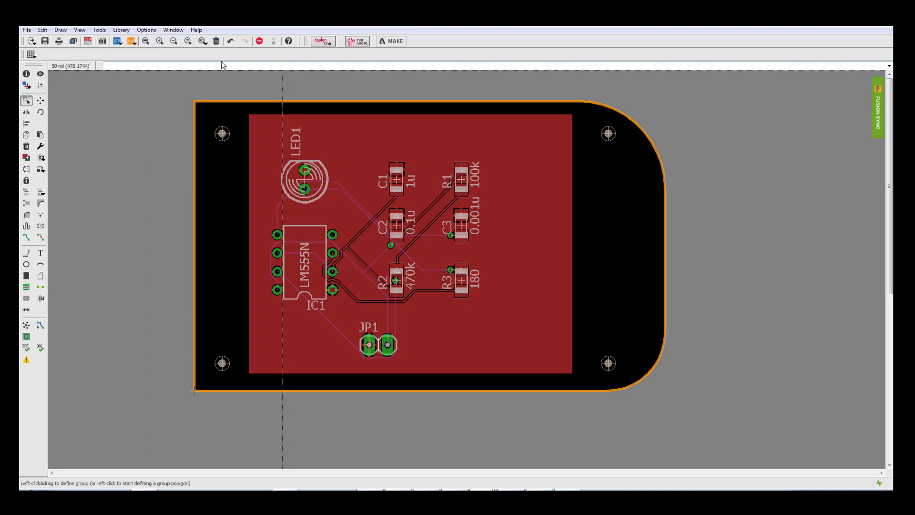
# Step: Update the parts in the board design from version 3 of the Berkeley library
pyautogui.click(121, 30)
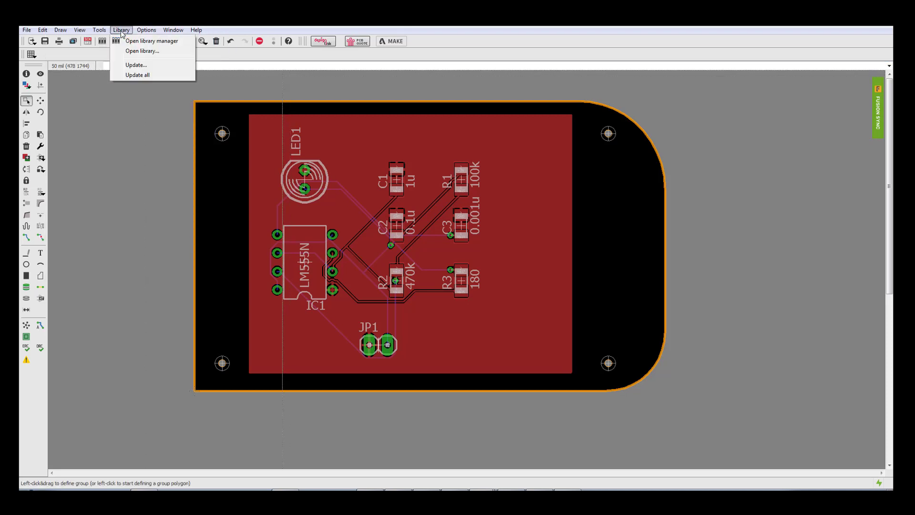
pyautogui.click(140, 69)
pyautogui.scroll(-3, 187, 50)
pyautogui.scroll(-2, 187, 50)
pyautogui.scroll(-2, 186, 57)
pyautogui.moveTo(185, 55); pyautogui.dragTo(186, 57)
pyautogui.click(103, 132)
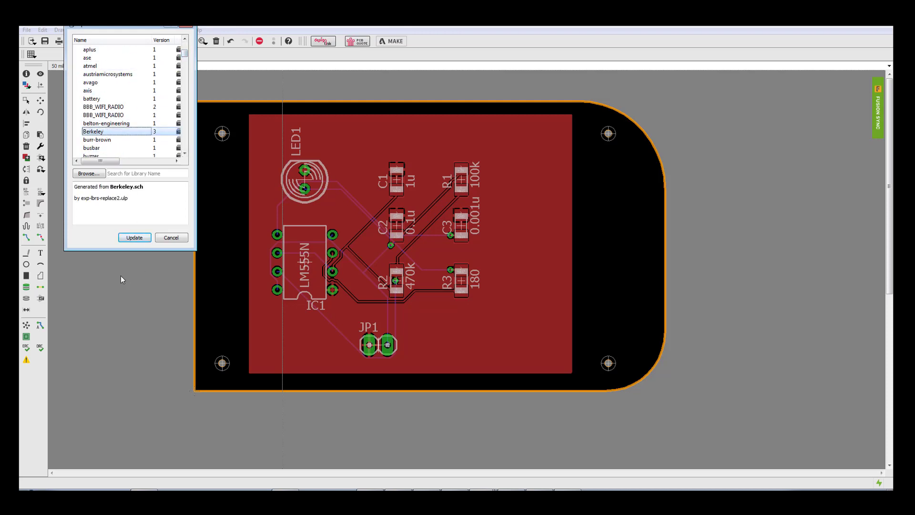
pyautogui.click(135, 237)
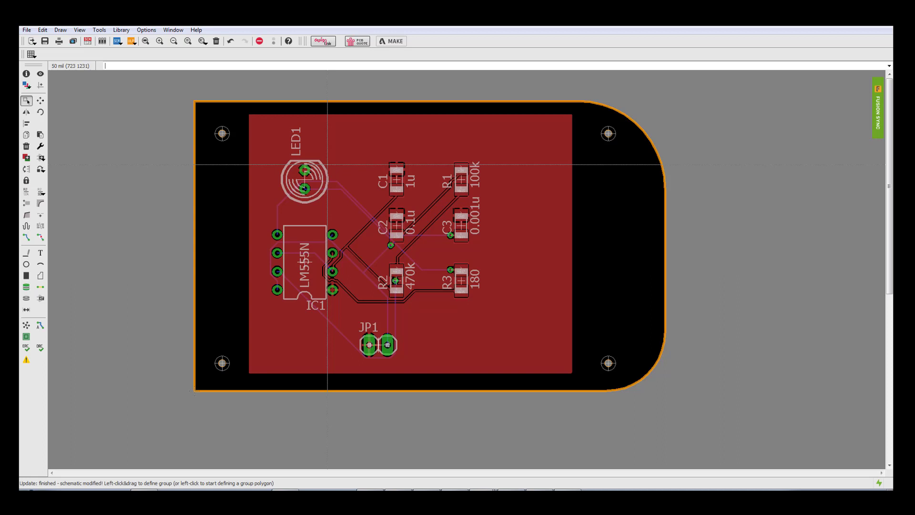
pyautogui.click(121, 29)
pyautogui.click(139, 65)
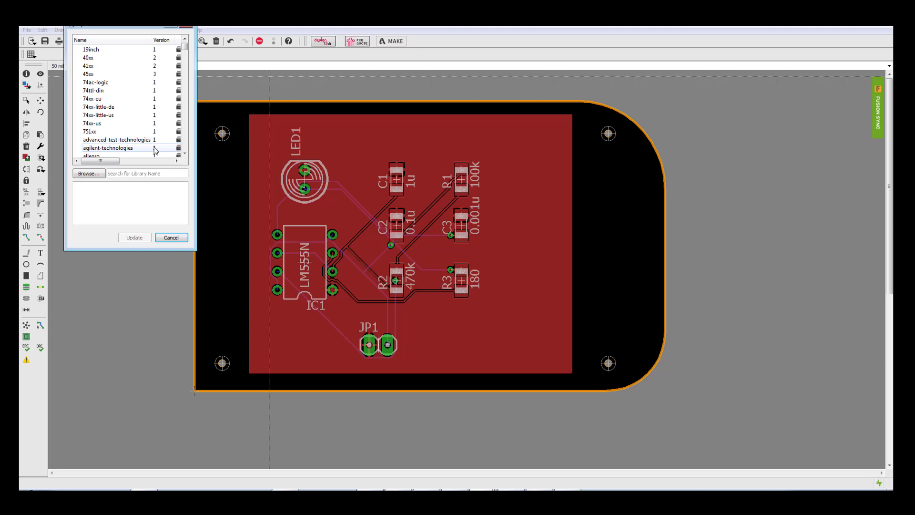
pyautogui.click(171, 238)
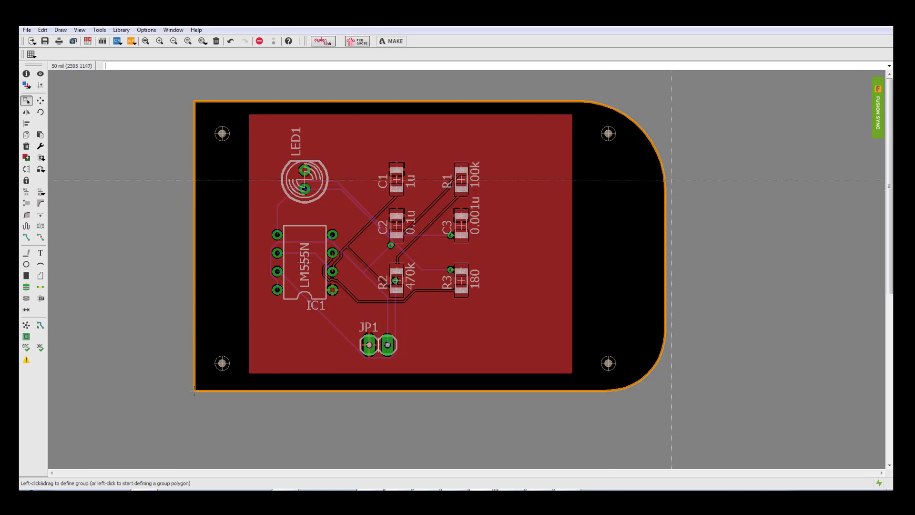
# Step: Push the board to Fusion through Fusion Sync with the version description "Updated Library"
pyautogui.click(879, 117)
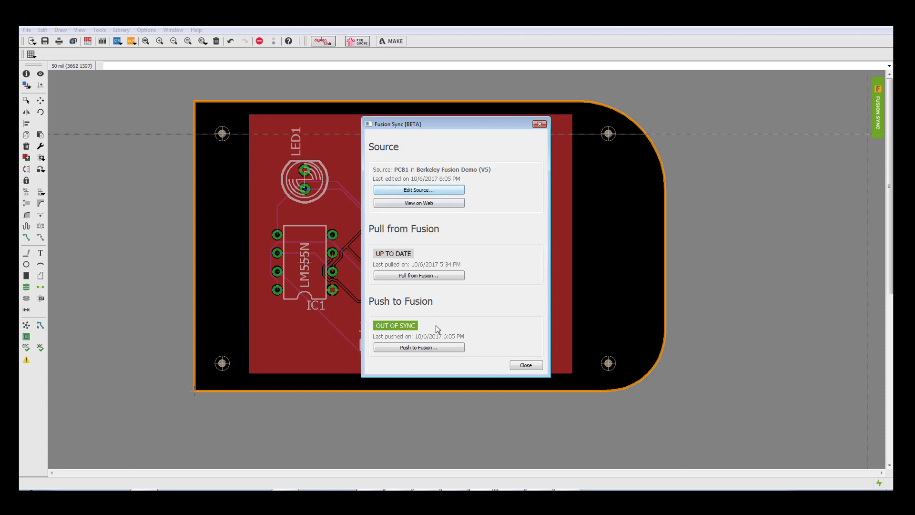
pyautogui.click(424, 347)
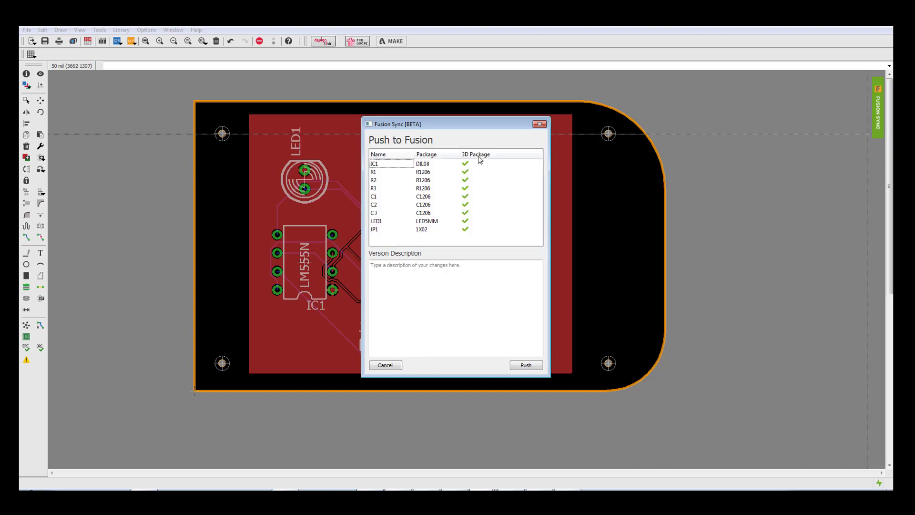
pyautogui.click(416, 278)
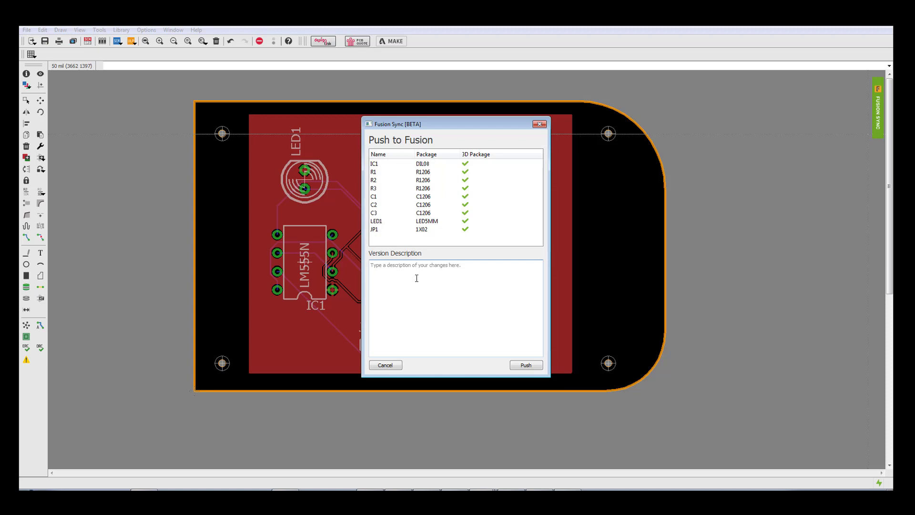
pyautogui.write('UP')
pyautogui.press('BackSpace')
pyautogui.press('BackSpace')
pyautogui.press('BackSpace')
pyautogui.press('BackSpace')
pyautogui.write('Updated Library')
pyautogui.click(528, 366)
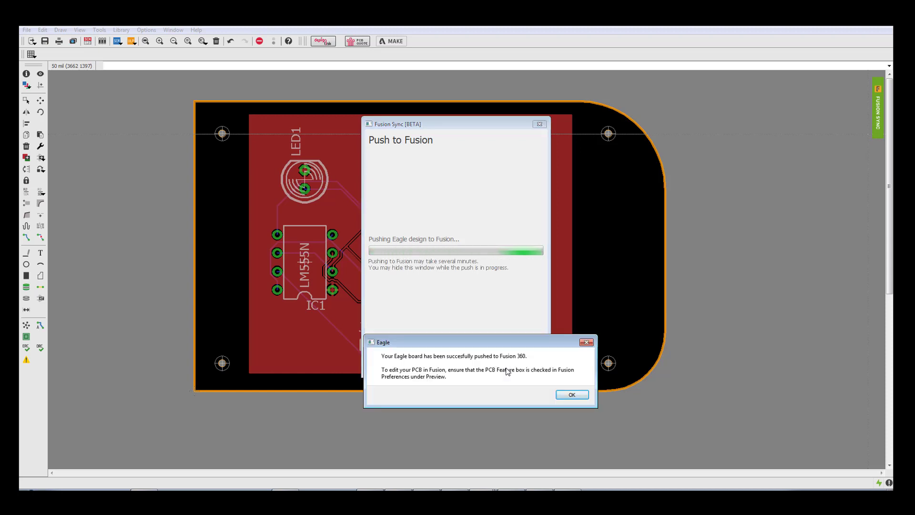
pyautogui.click(572, 395)
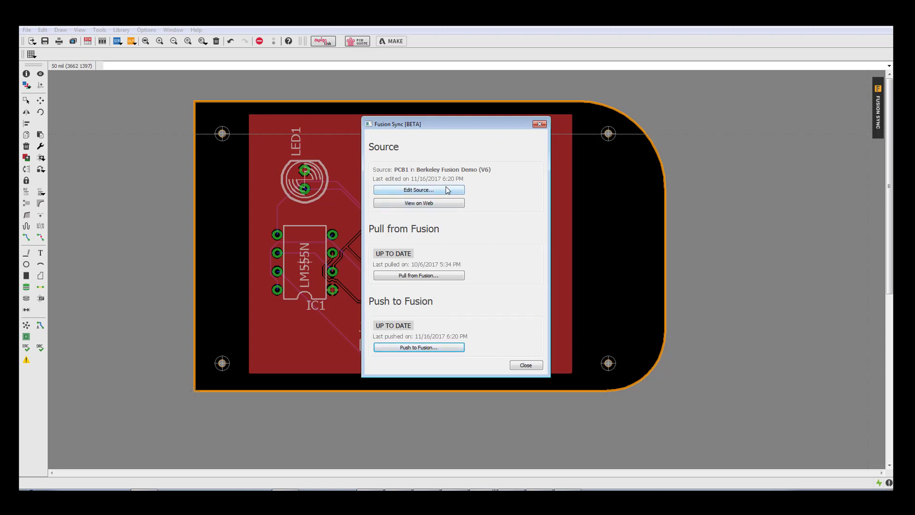
# Step: Switch to Fusion 360 and look for the pushed board design in the SupportTeam and Fusion_EAGLE_demo projects
pyautogui.click(523, 497)
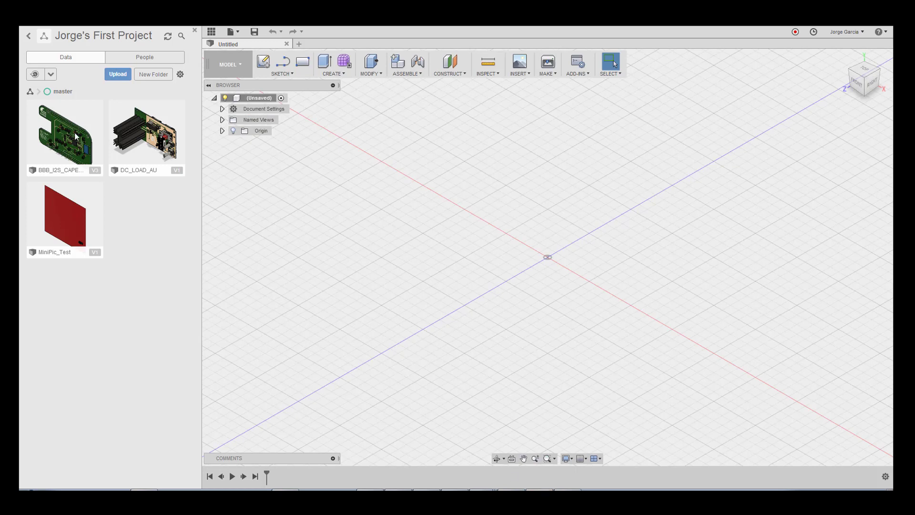
pyautogui.click(28, 36)
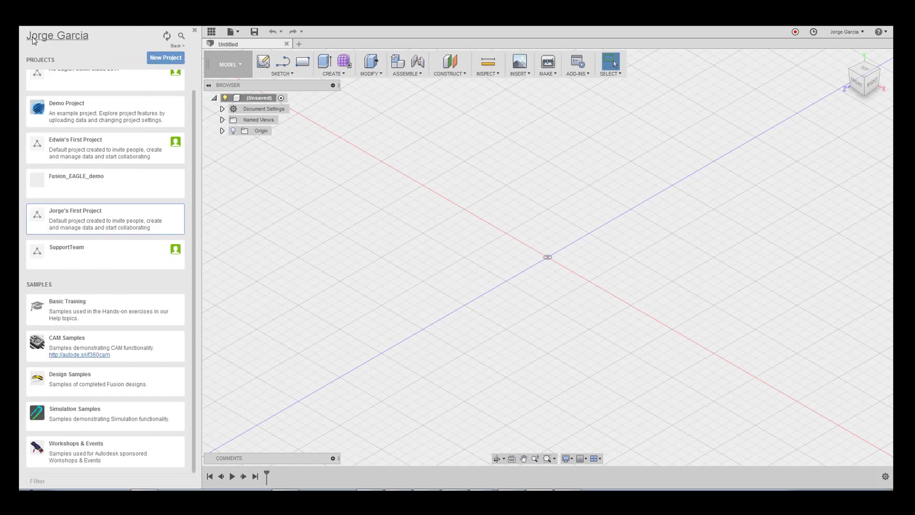
pyautogui.click(69, 247)
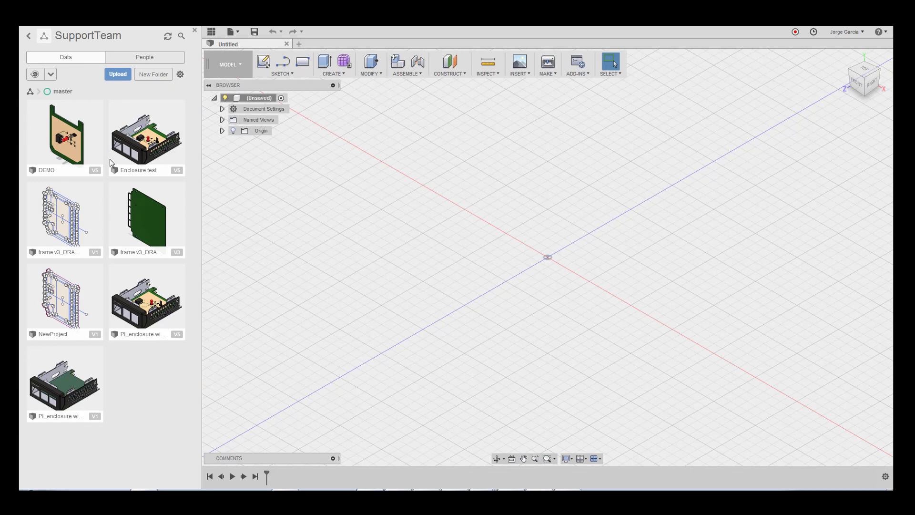
pyautogui.click(28, 36)
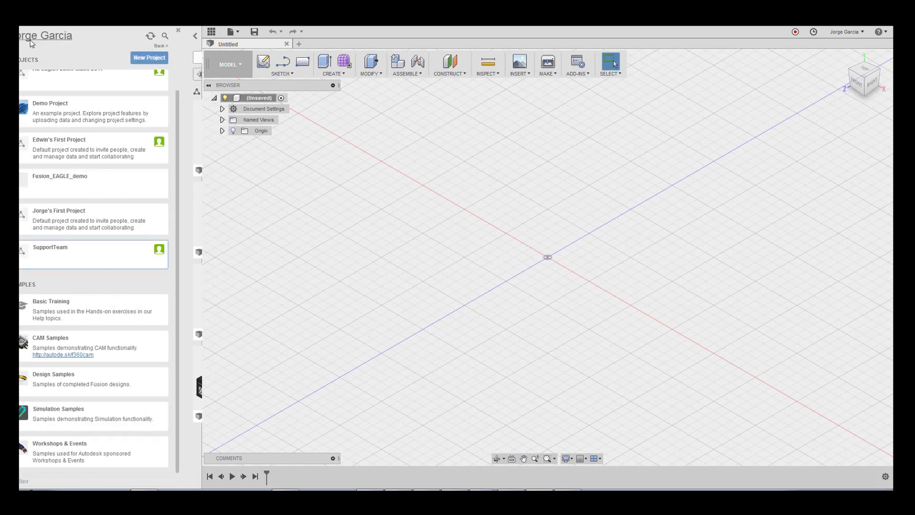
pyautogui.click(102, 180)
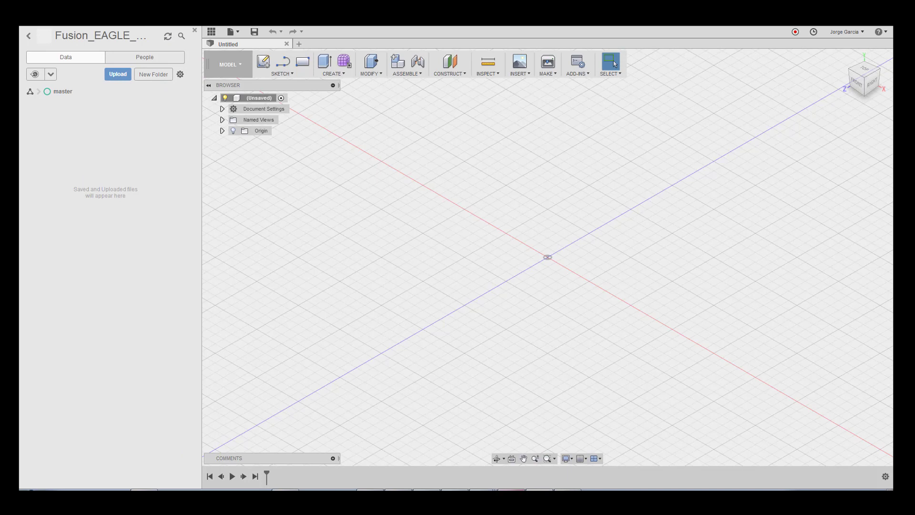
# Step: Browse the project folders in the Fusion Sync source settings for the linked Berkeley Fusion Demo design, then cancel and close Fusion Sync
pyautogui.click(427, 474)
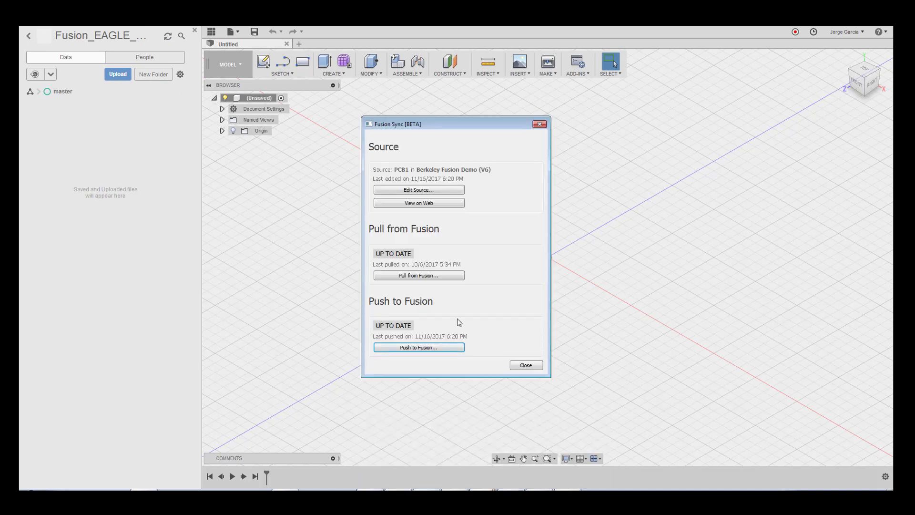
pyautogui.click(400, 189)
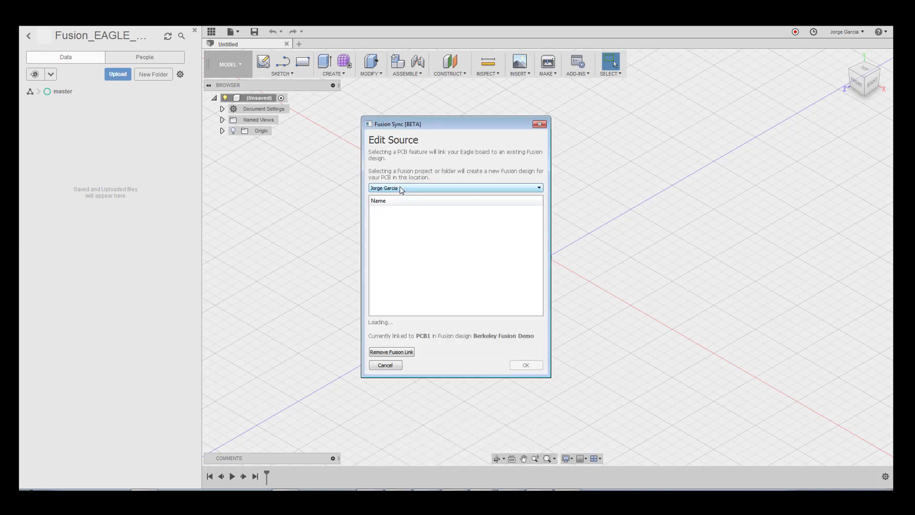
pyautogui.click(374, 210)
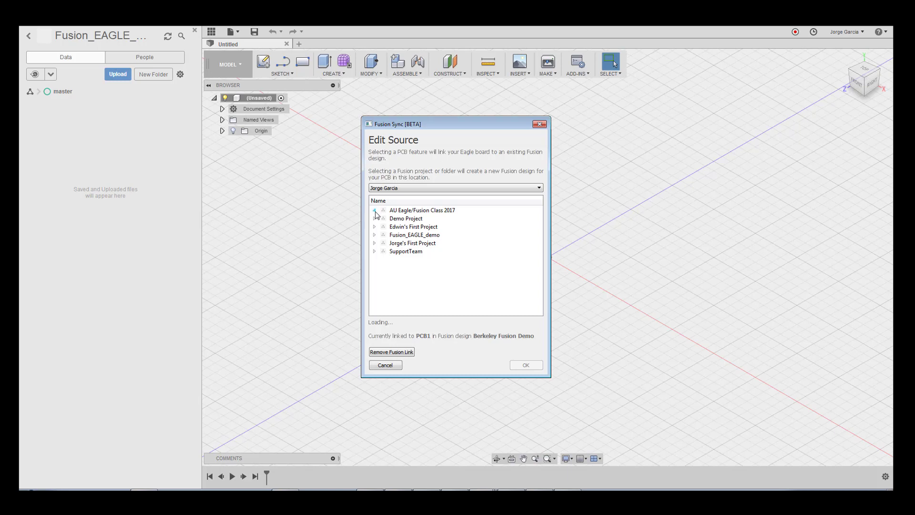
pyautogui.scroll(-8, 403, 255)
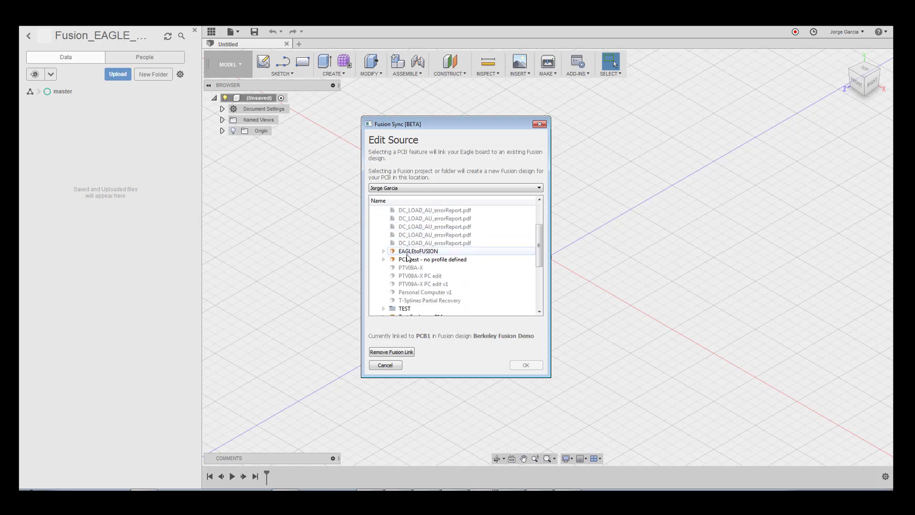
pyautogui.scroll(-1, 408, 258)
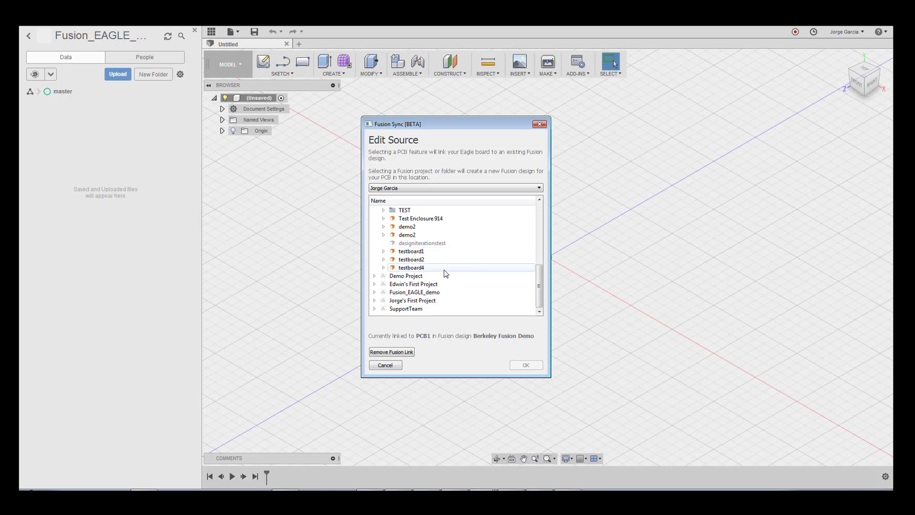
pyautogui.click(374, 276)
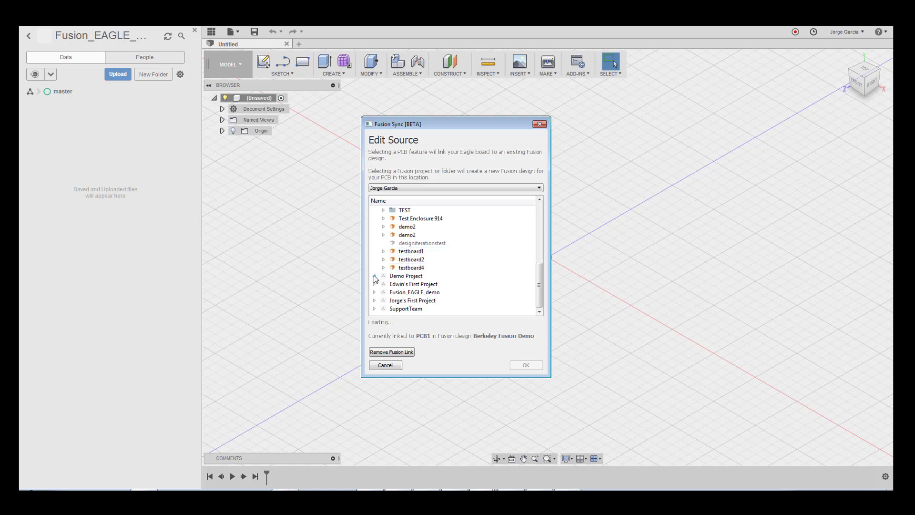
pyautogui.scroll(-1, 435, 269)
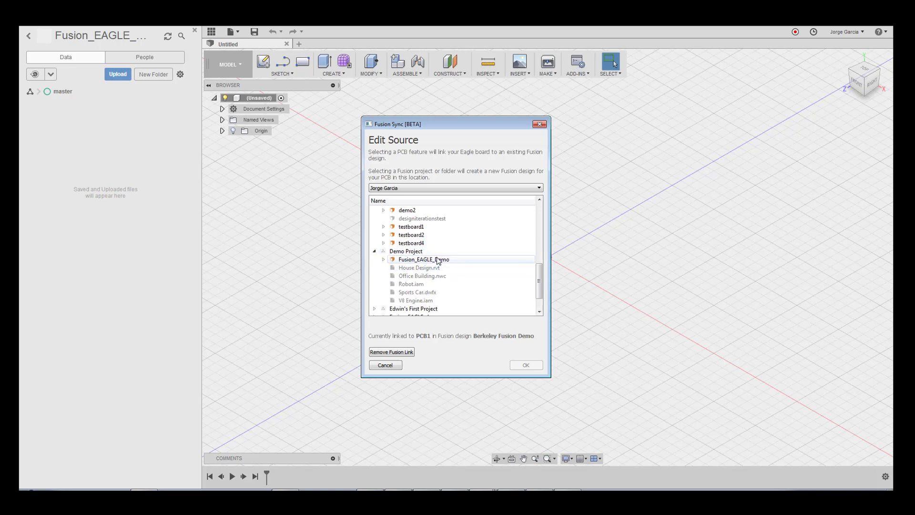
pyautogui.click(374, 252)
pyautogui.click(375, 284)
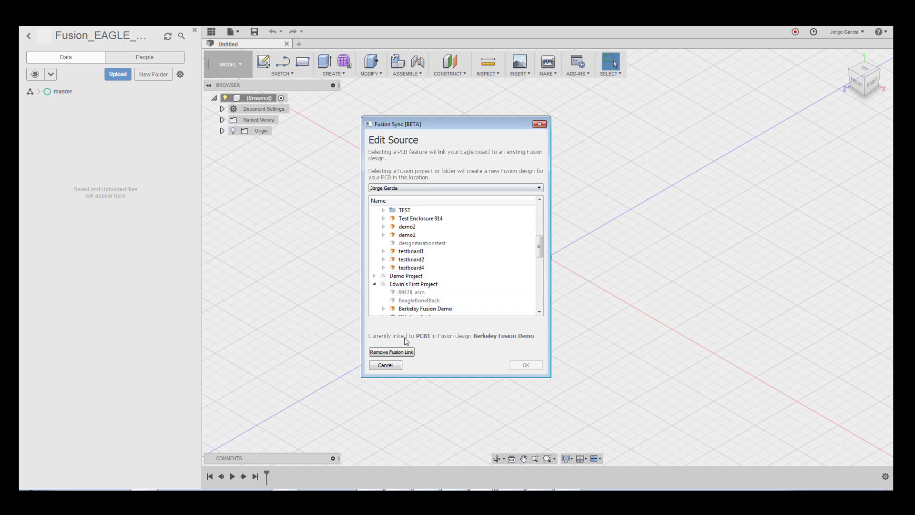
pyautogui.click(392, 365)
pyautogui.click(526, 365)
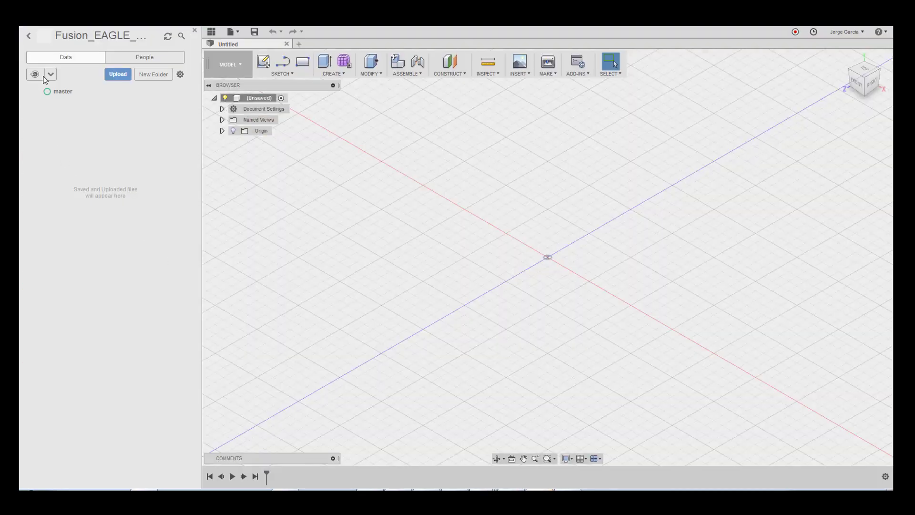
# Step: Open the Berkeley Fusion Demo design from the colleague's First Project in Fusion 360
pyautogui.click(29, 35)
pyautogui.click(103, 148)
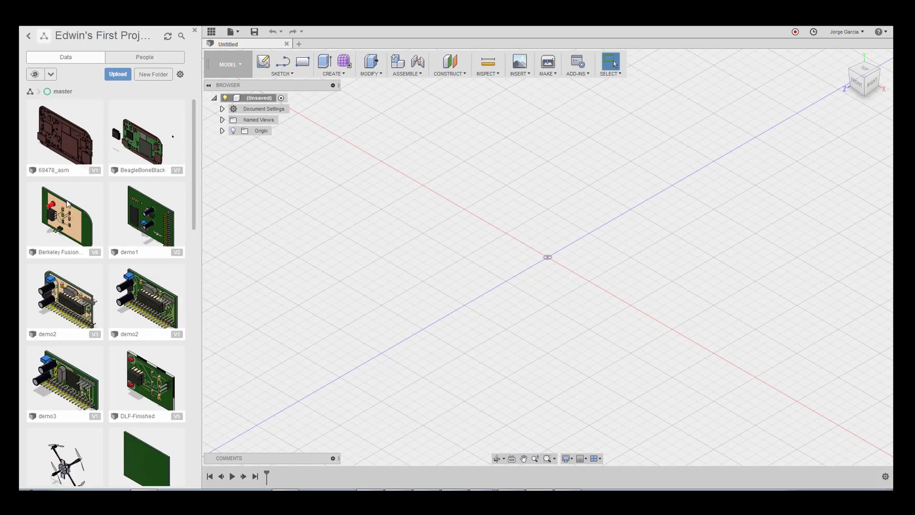
pyautogui.doubleClick(75, 229)
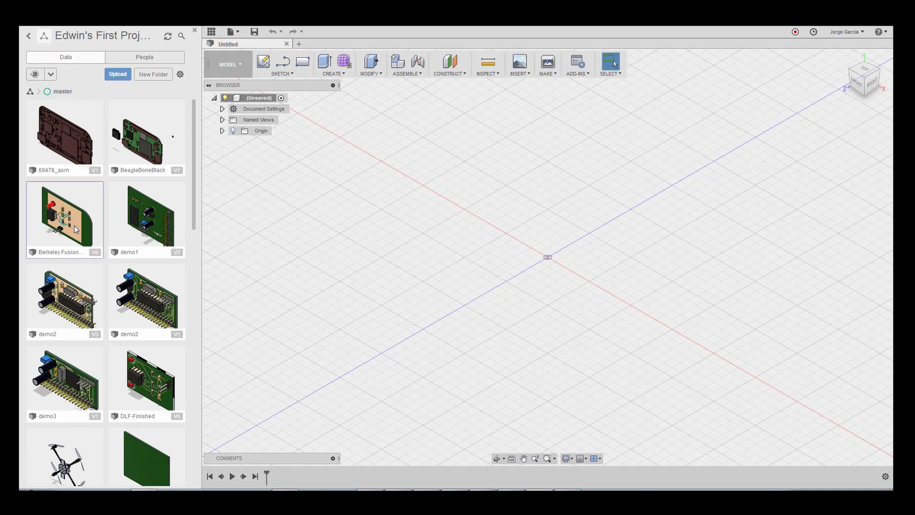